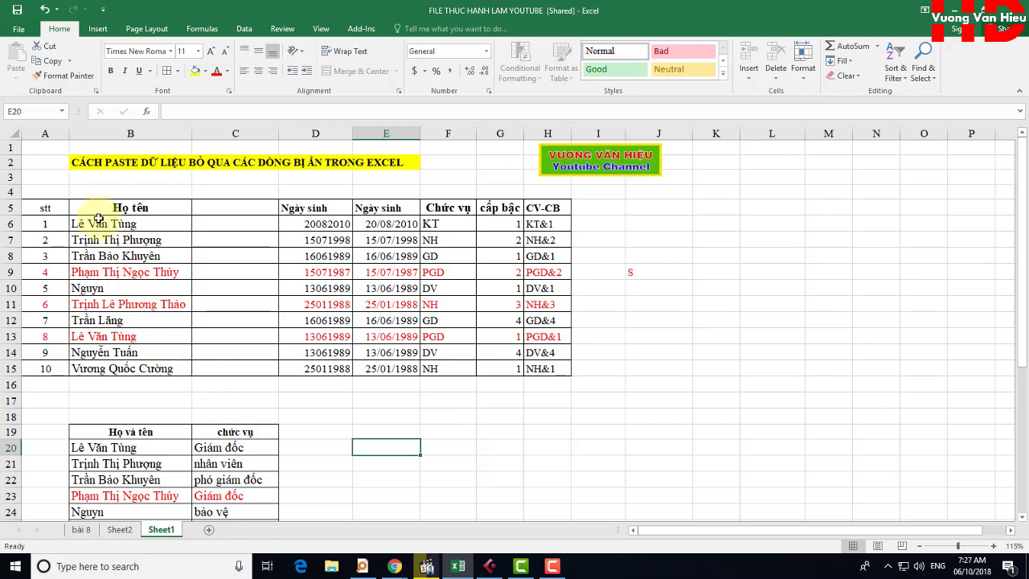
# Hide rows 9, 11 and 13, which hold the red entries of the staff table.
pyautogui.moveTo(94, 208); pyautogui.dragTo(547, 368)
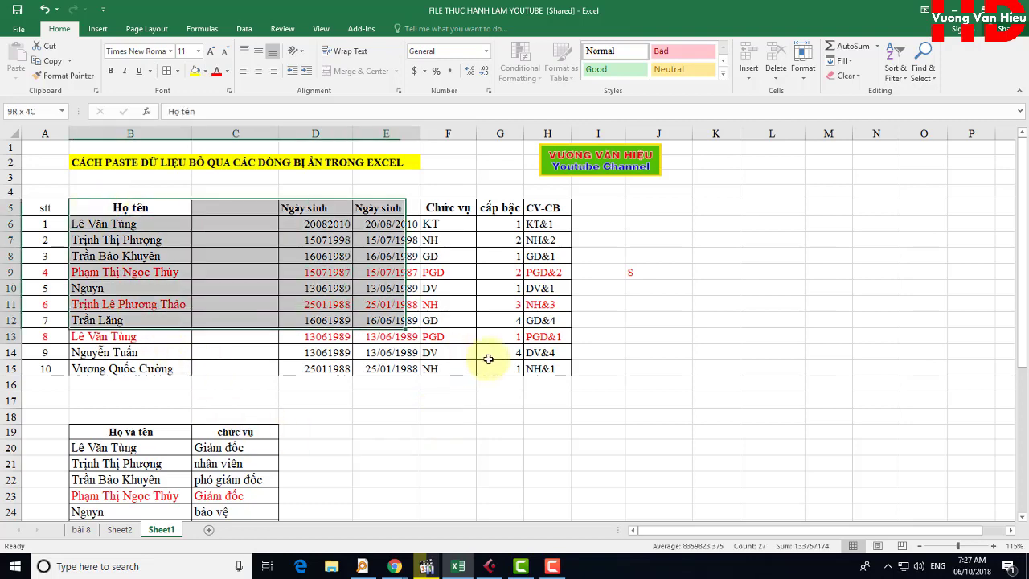
pyautogui.click(4, 272)
pyautogui.keyDown('ctrl'); pyautogui.click(11, 303); pyautogui.keyUp('ctrl')
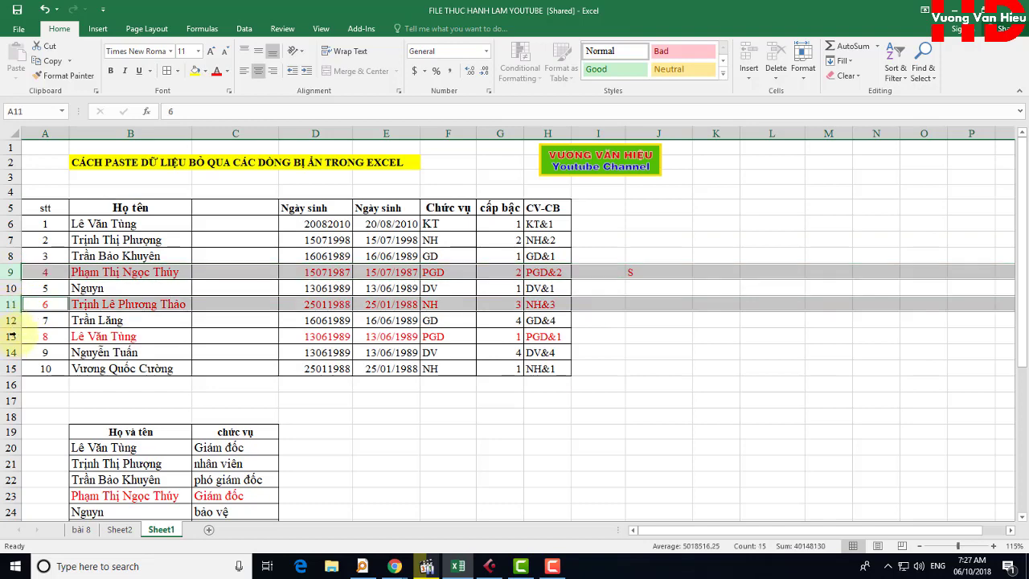
pyautogui.keyDown('ctrl'); pyautogui.click(11, 336); pyautogui.keyUp('ctrl')
pyautogui.rightClick(6, 336)
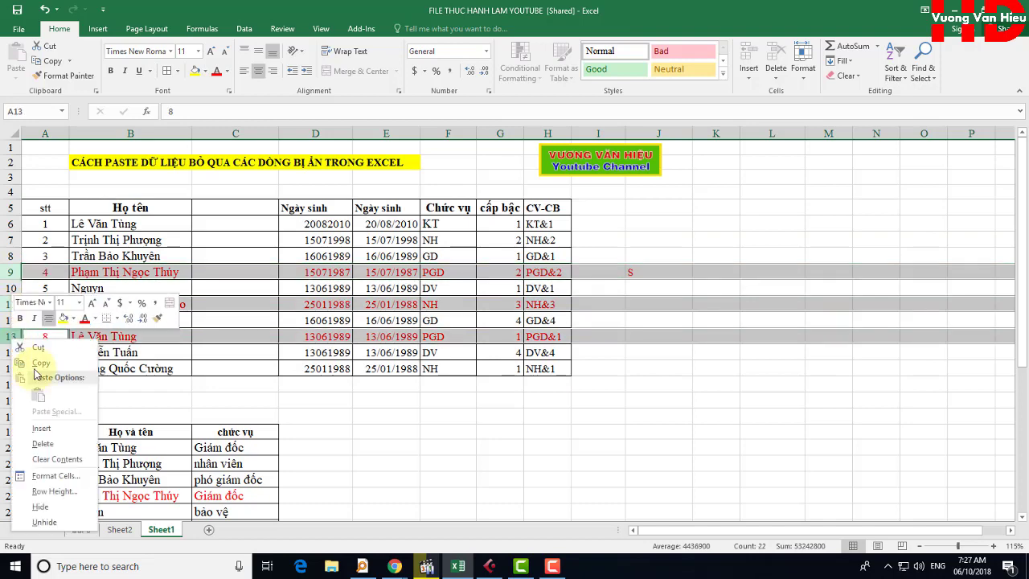
pyautogui.click(50, 520)
pyautogui.click(486, 399)
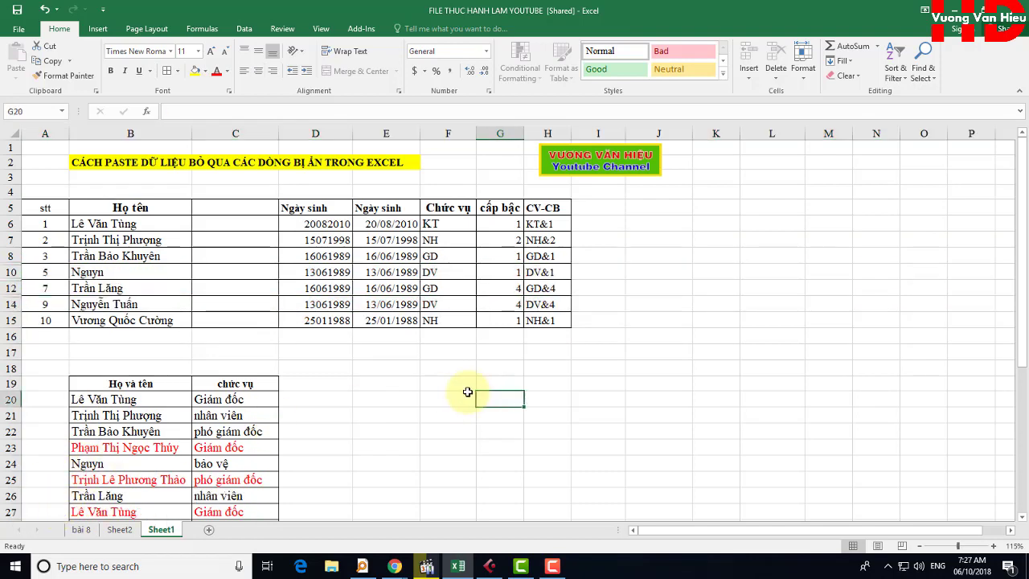
# Select the chức vụ values in C20:C29 and the matching column C cells of the staff table.
pyautogui.click(13, 255)
pyautogui.scroll(-1, 353, 430)
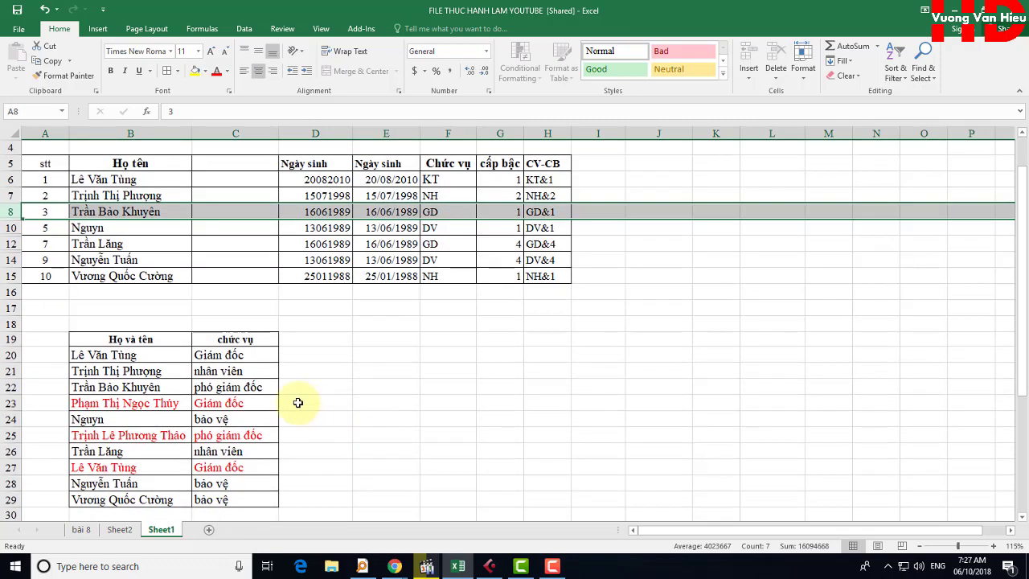
pyautogui.moveTo(244, 355); pyautogui.dragTo(241, 499)
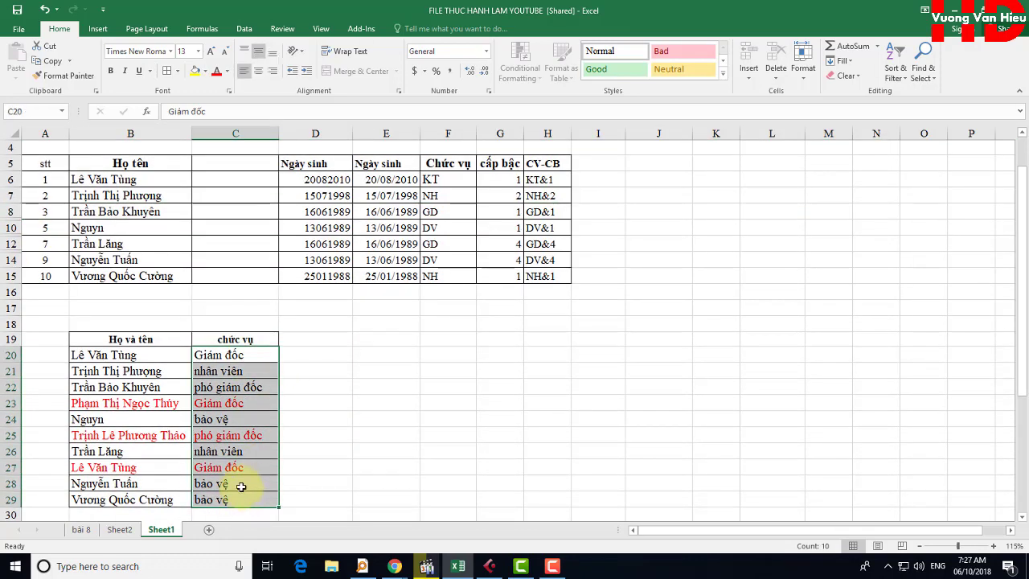
pyautogui.click(240, 180)
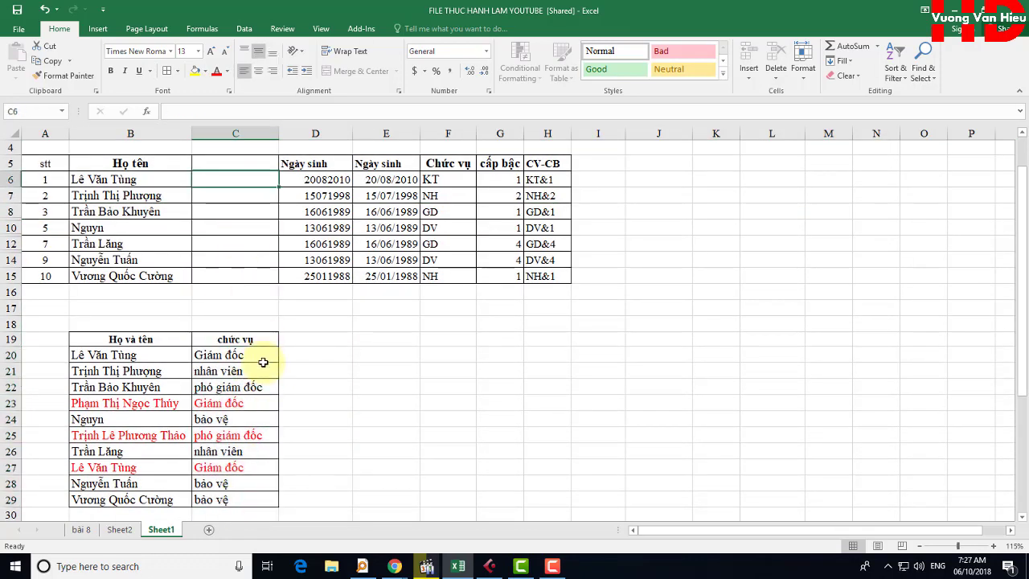
pyautogui.scroll(1, 273, 233)
pyautogui.moveTo(238, 221); pyautogui.dragTo(232, 318)
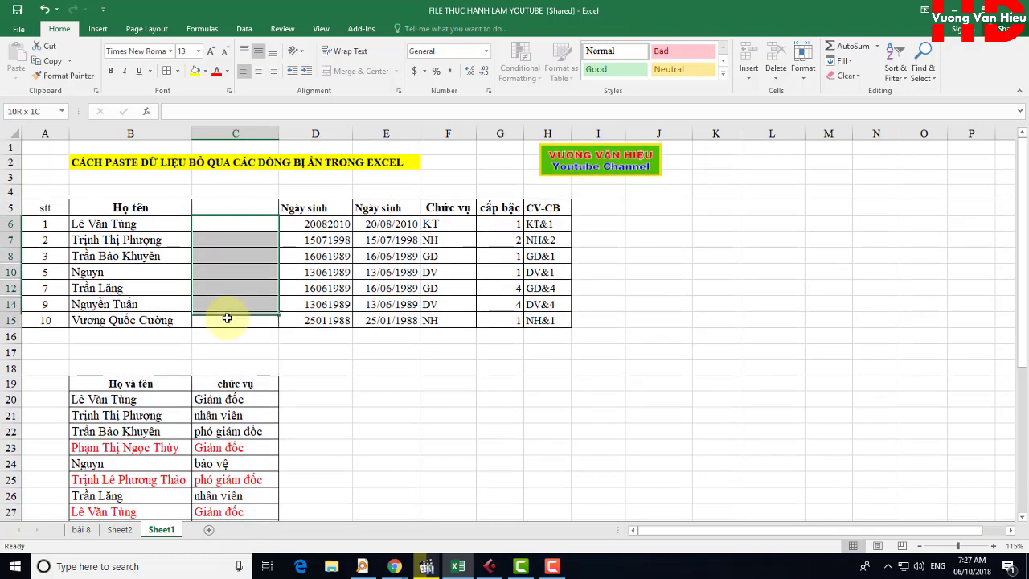
pyautogui.scroll(-2, 321, 402)
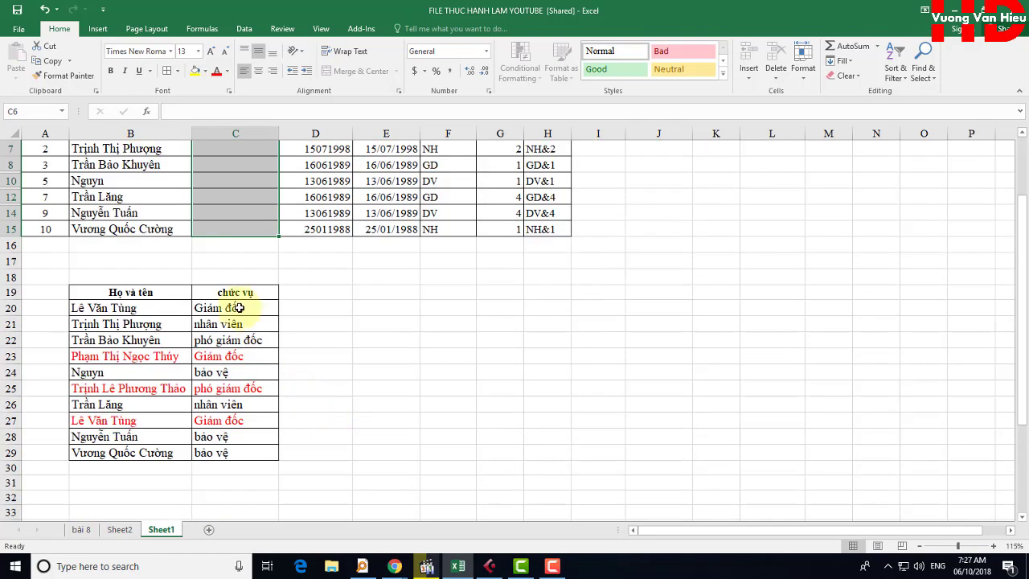
# Delete rows 23, 25 and 27, which hold the red names in the lower list.
pyautogui.click(10, 356)
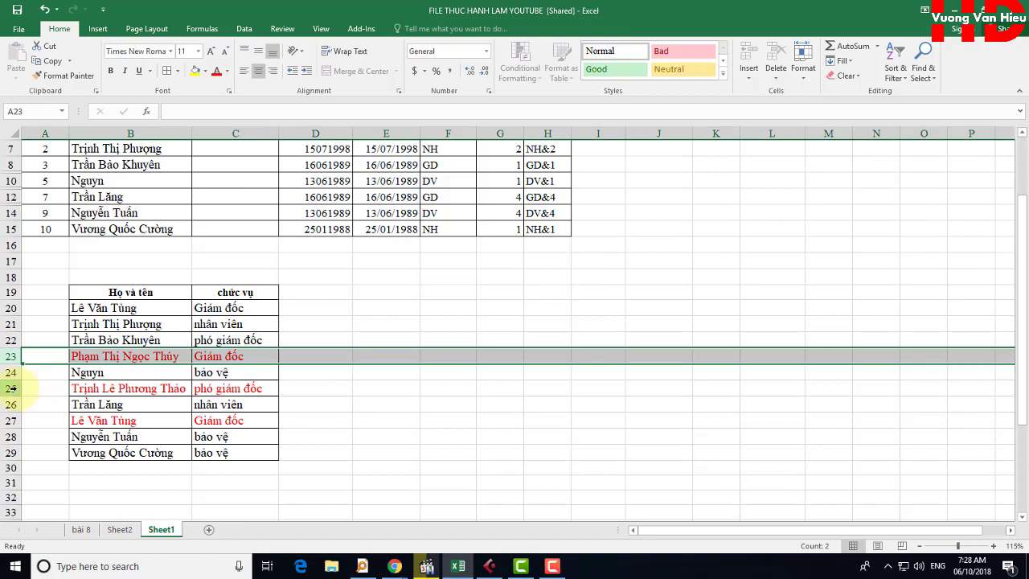
pyautogui.keyDown('ctrl'); pyautogui.click(12, 389); pyautogui.keyUp('ctrl')
pyautogui.keyDown('ctrl'); pyautogui.click(11, 421); pyautogui.keyUp('ctrl')
pyautogui.rightClick(18, 424)
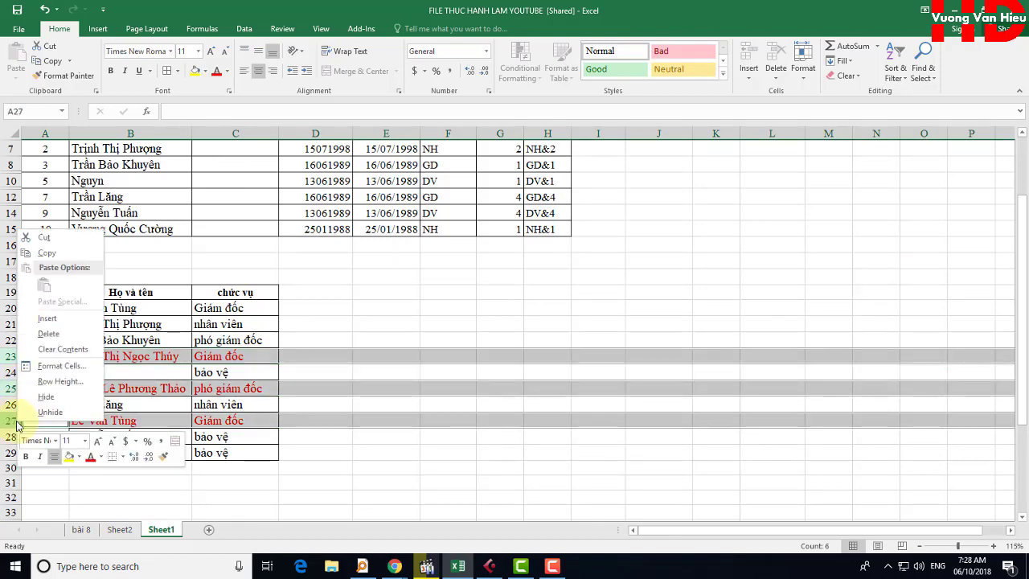
pyautogui.click(48, 333)
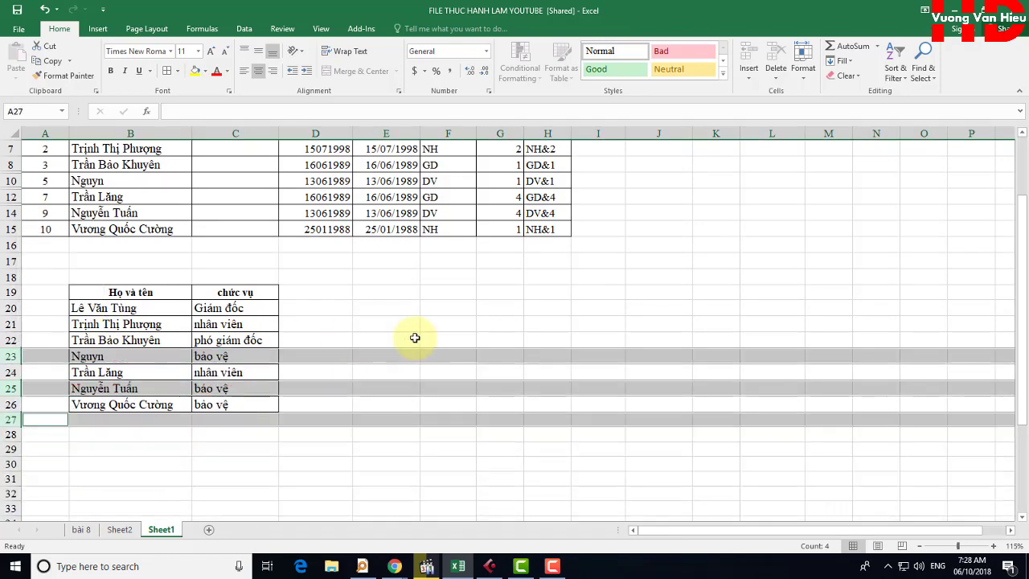
pyautogui.click(406, 339)
pyautogui.moveTo(217, 307); pyautogui.dragTo(218, 405)
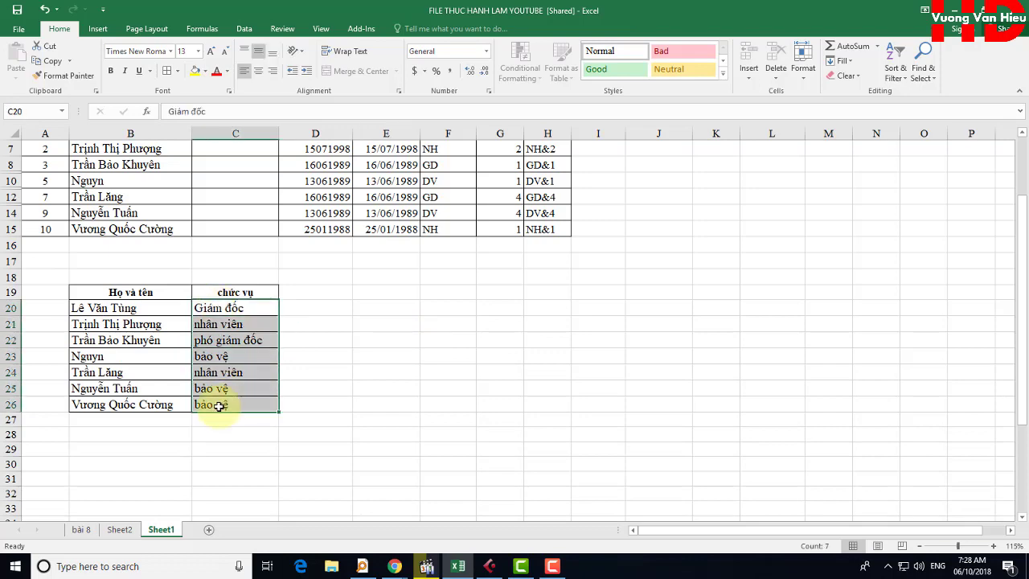
pyautogui.scroll(1, 276, 418)
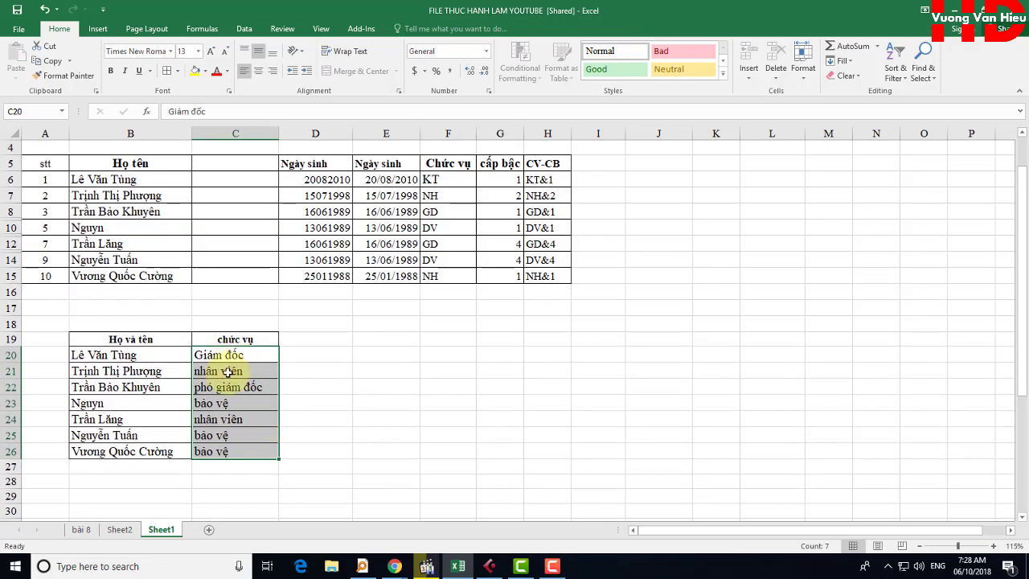
pyautogui.scroll(1, 231, 372)
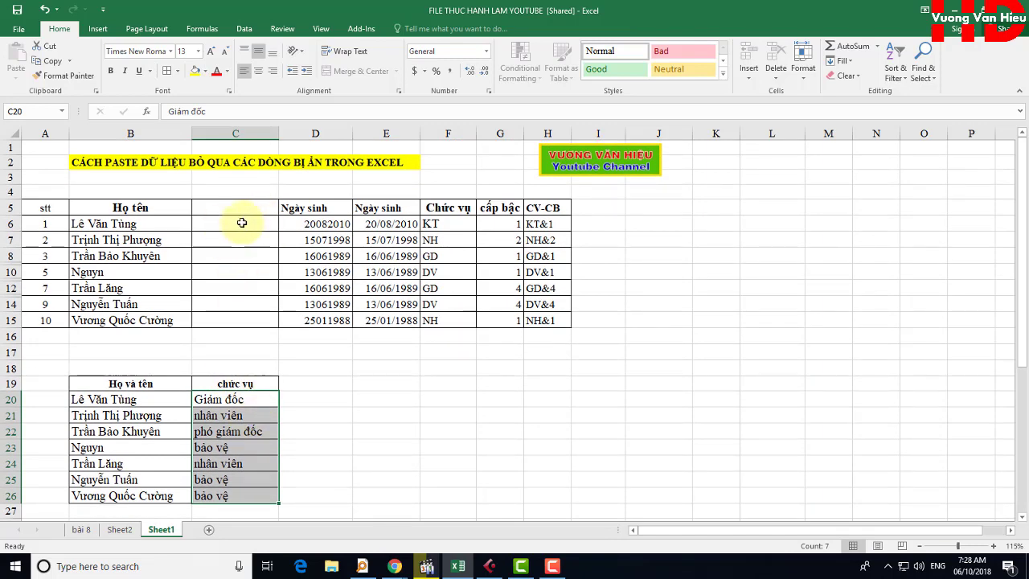
# Copy the chức vụ values C20:C26 and paste them starting at cell C6.
pyautogui.rightClick(233, 432)
pyautogui.click(265, 180)
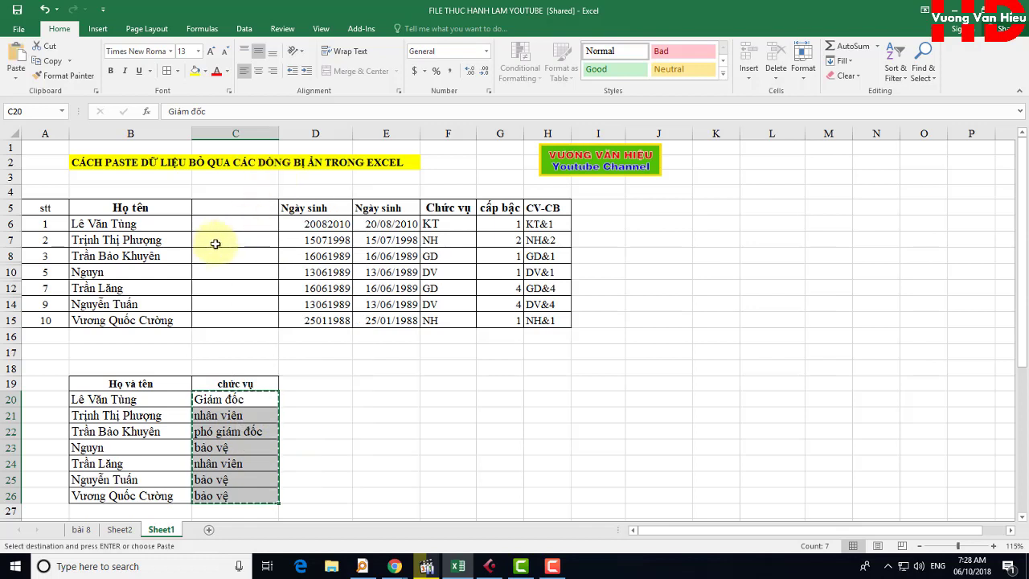
pyautogui.click(208, 228)
pyautogui.rightClick(208, 228)
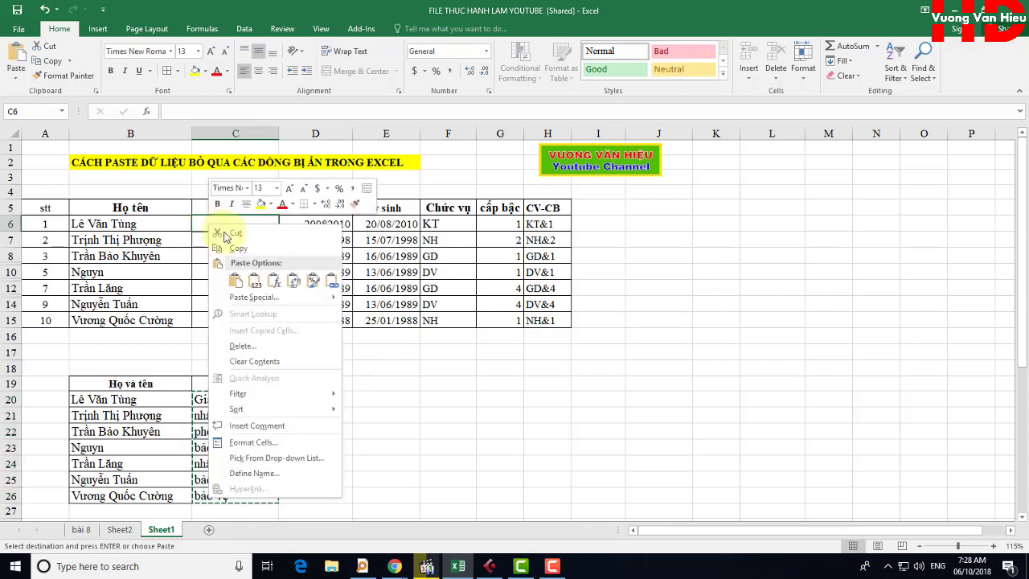
pyautogui.click(234, 281)
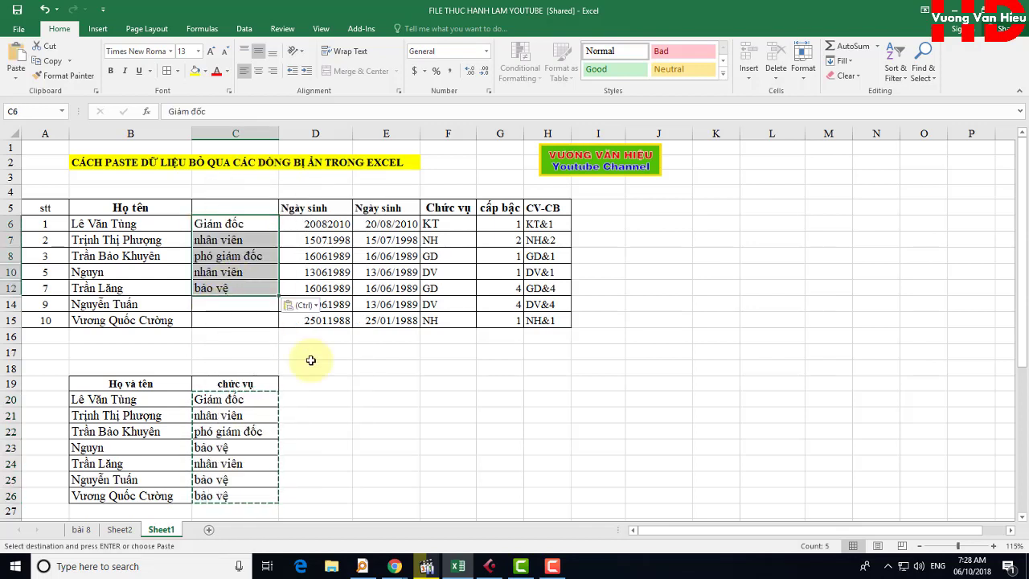
pyautogui.click(386, 398)
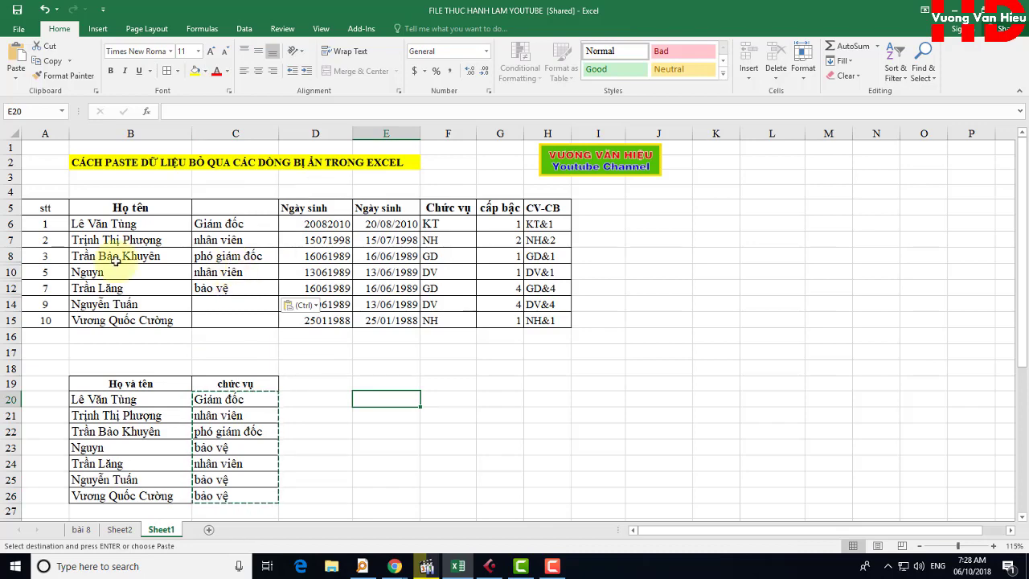
# Check the pasted result against the visible names in column B and the lower list.
pyautogui.click(11, 255)
pyautogui.click(13, 272)
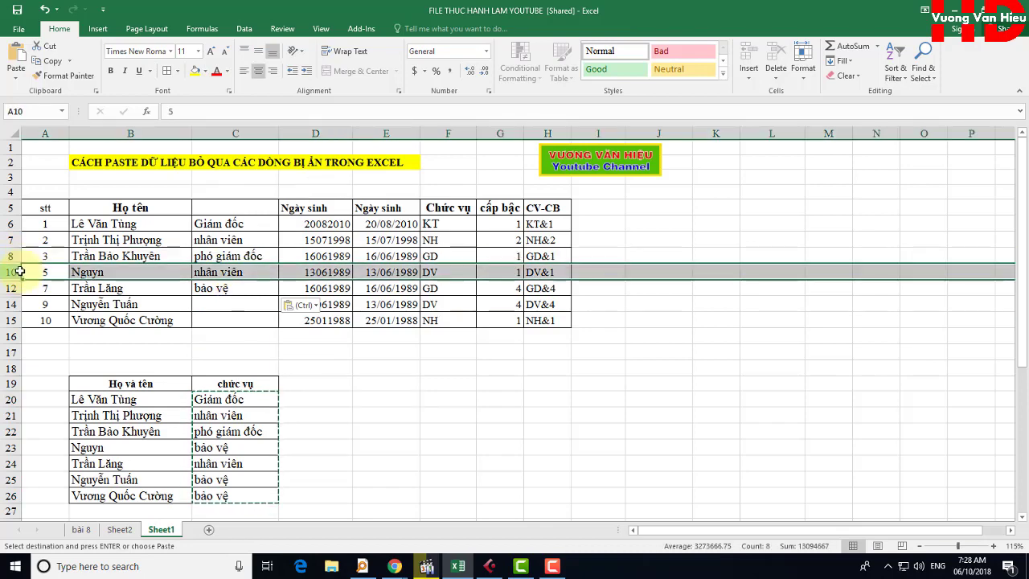
pyautogui.moveTo(128, 228); pyautogui.dragTo(115, 320)
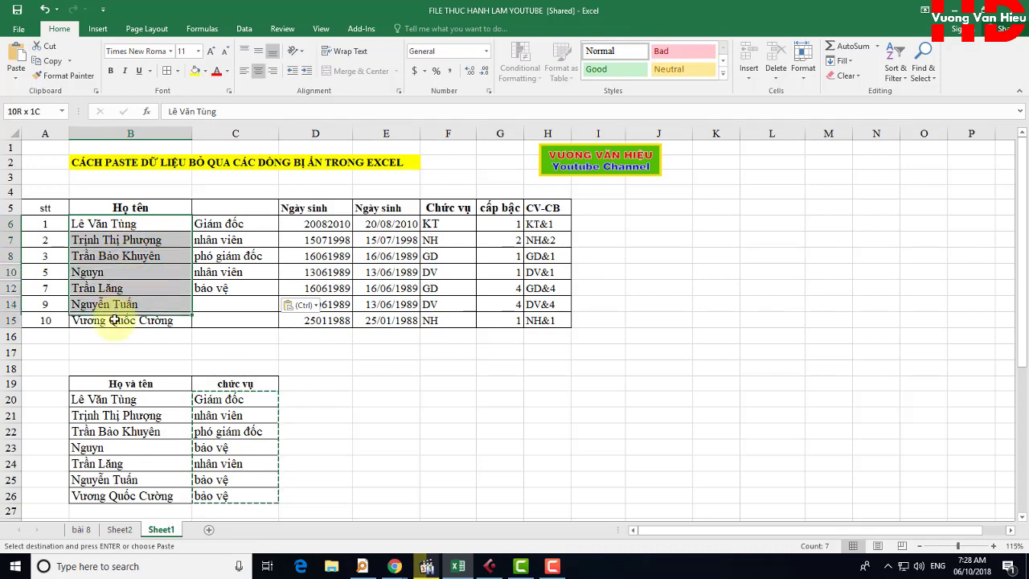
pyautogui.scroll(-3, 283, 386)
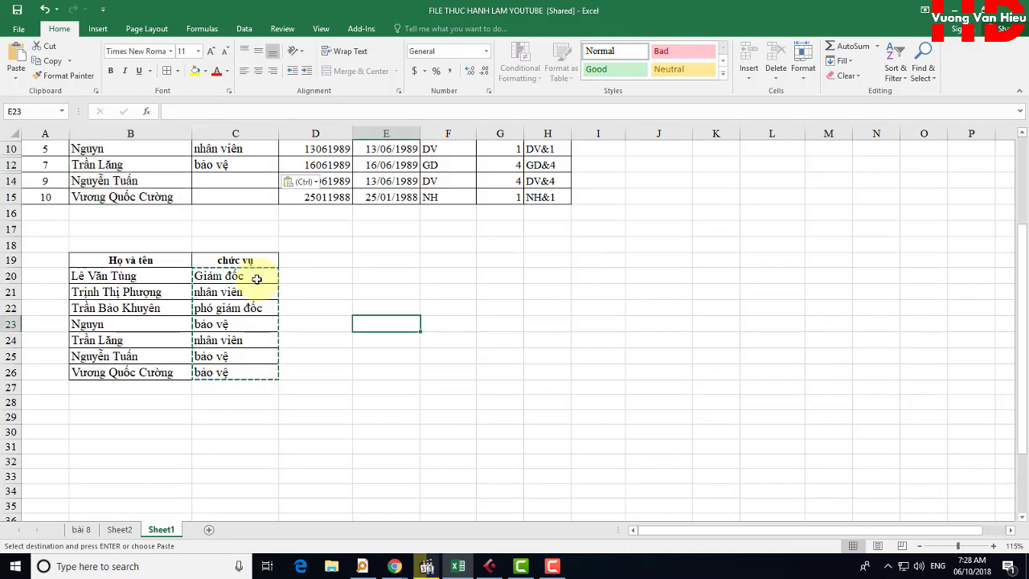
pyautogui.moveTo(257, 276); pyautogui.dragTo(245, 374)
pyautogui.scroll(2, 321, 383)
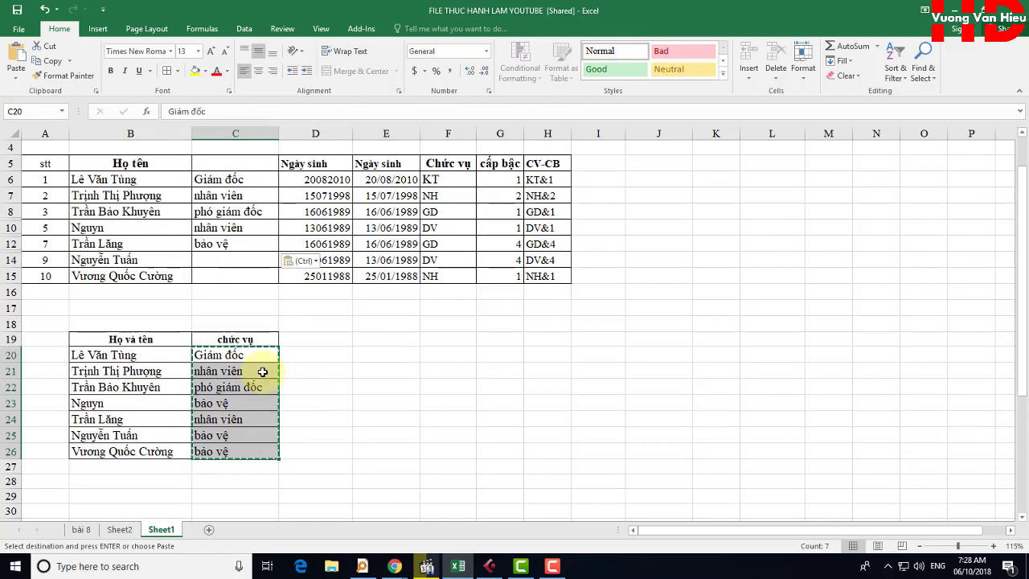
pyautogui.click(386, 339)
# Inspect the pasted values in C6:C15, then select rows 8 through 14.
pyautogui.moveTo(231, 172)
pyautogui.mouseDown()
pyautogui.moveTo(226, 264)
pyautogui.moveTo(214, 277)
pyautogui.mouseUp()
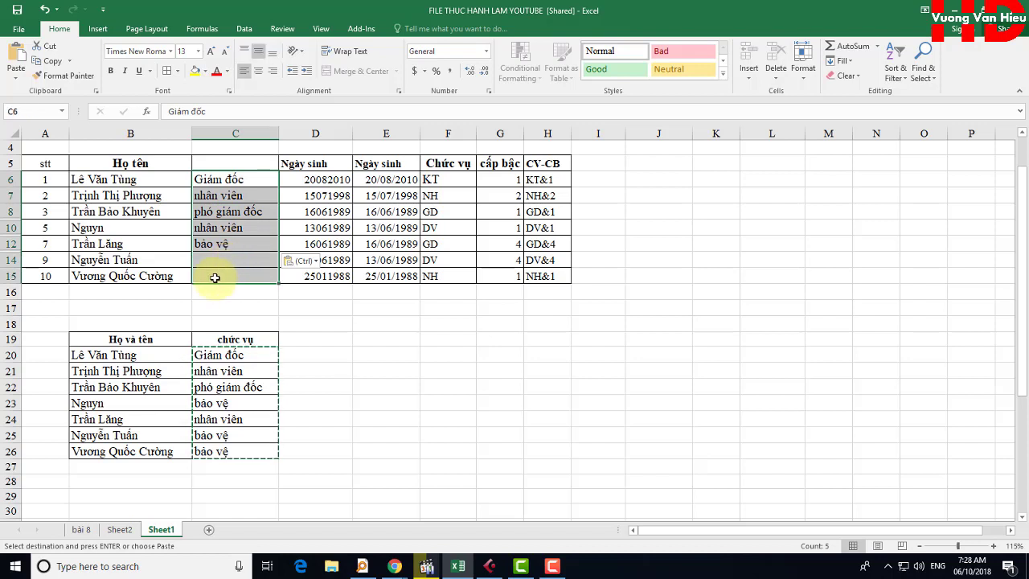
pyautogui.click(315, 324)
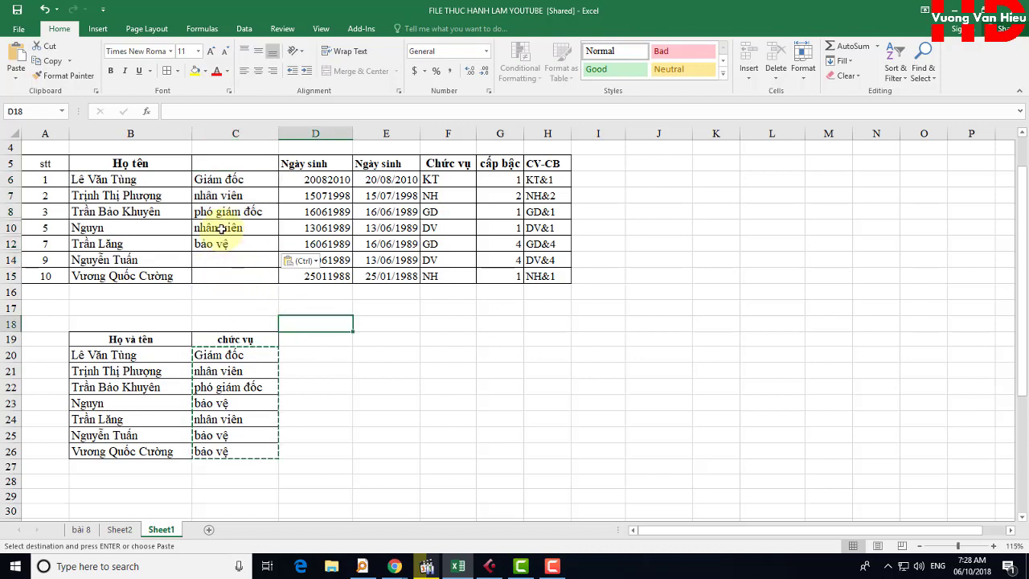
pyautogui.click(221, 229)
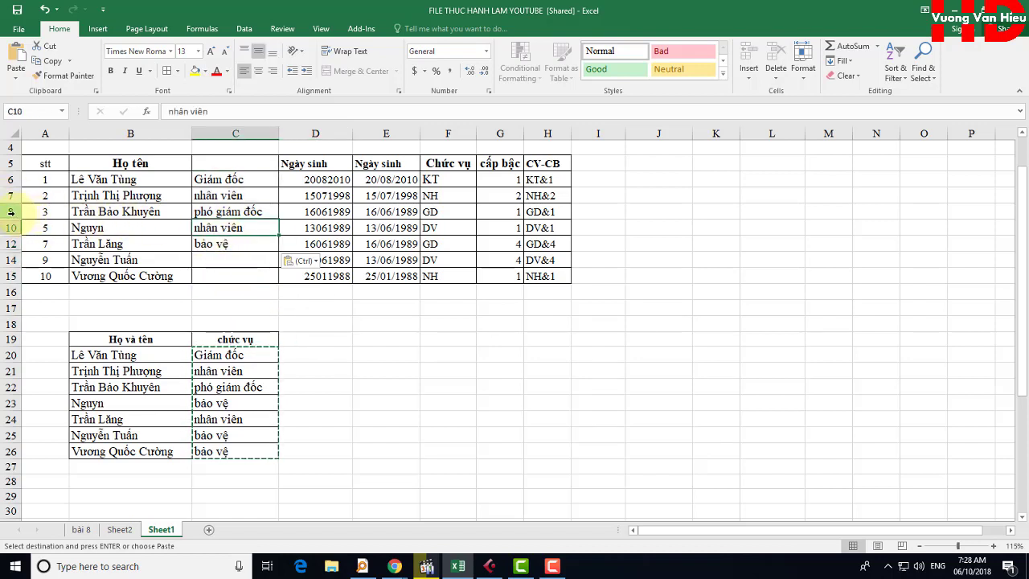
pyautogui.click(12, 212)
pyautogui.moveTo(16, 222); pyautogui.dragTo(16, 259)
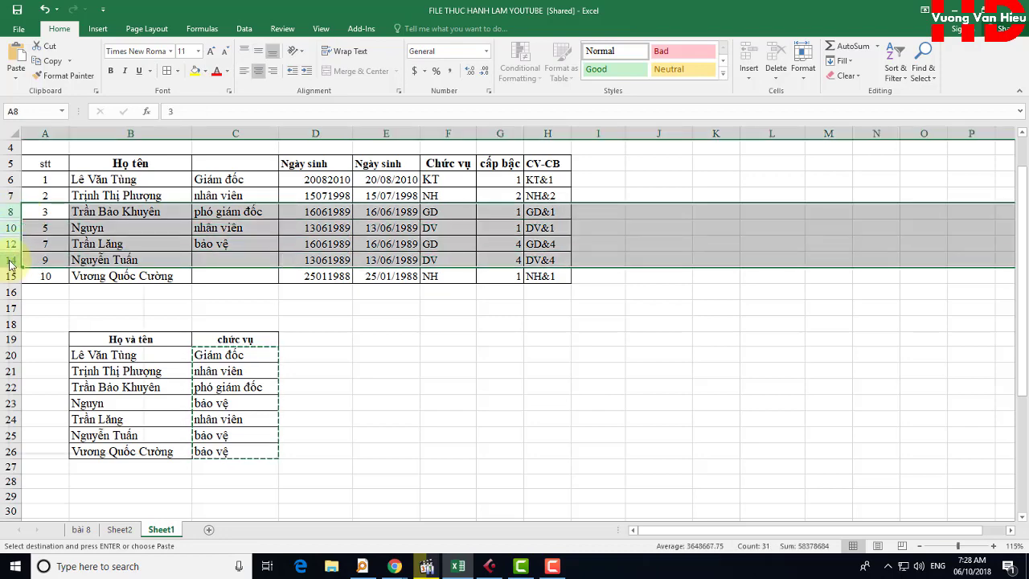
pyautogui.rightClick(16, 259)
# Unhide rows 9, 11 and 13 and inspect the misplaced values in those rows.
pyautogui.click(50, 444)
pyautogui.click(454, 403)
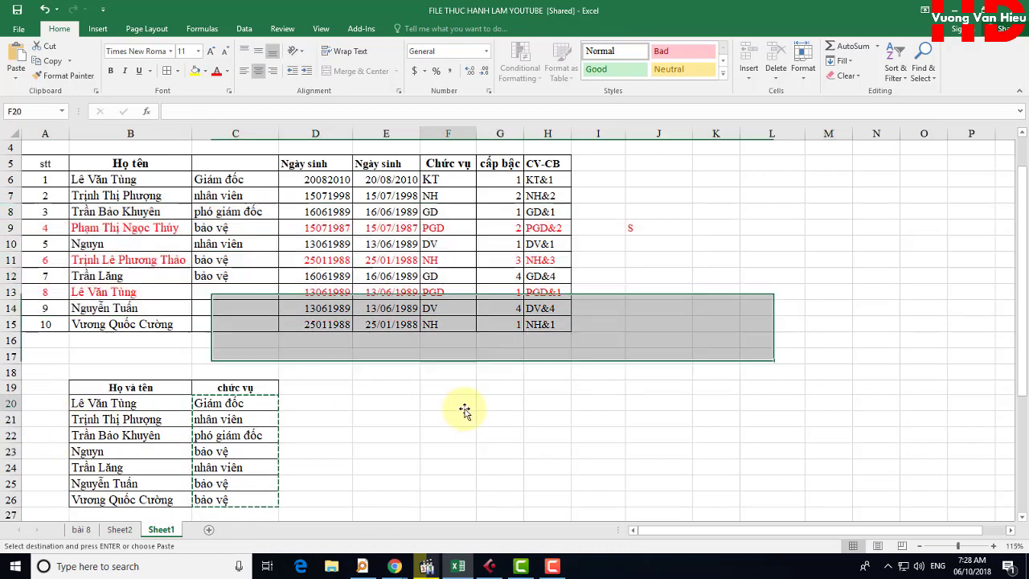
pyautogui.click(98, 233)
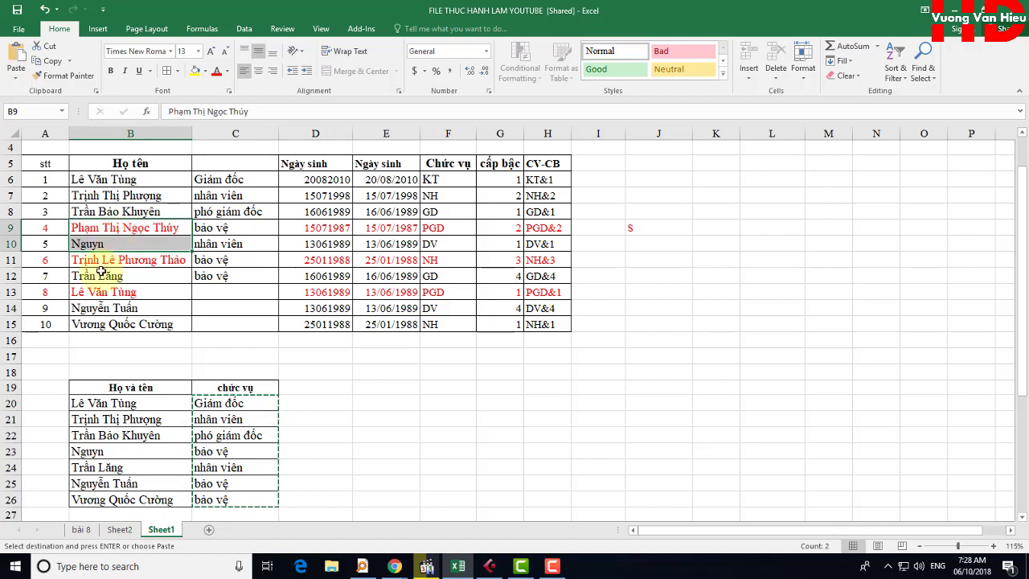
pyautogui.click(97, 261)
pyautogui.click(96, 291)
pyautogui.click(130, 228)
pyautogui.click(230, 225)
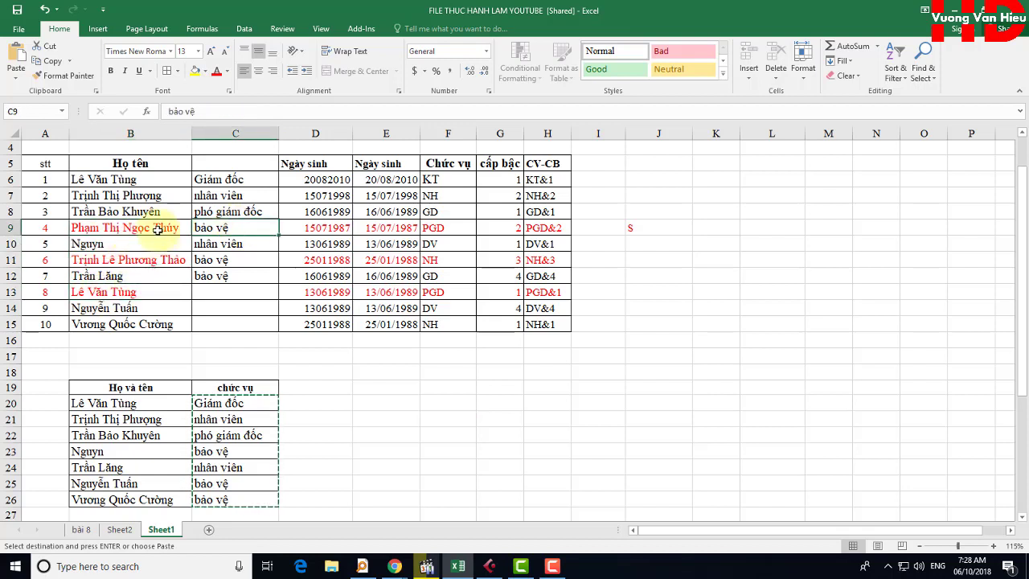
# Delete the misaligned job titles from C6:C12, leaving those cells blank.
pyautogui.click(383, 408)
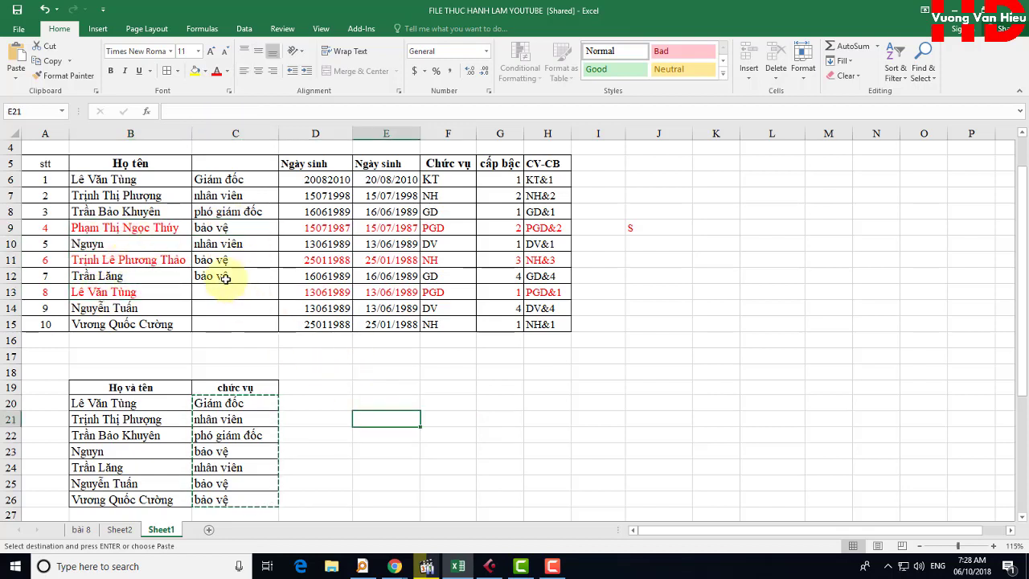
pyautogui.click(211, 228)
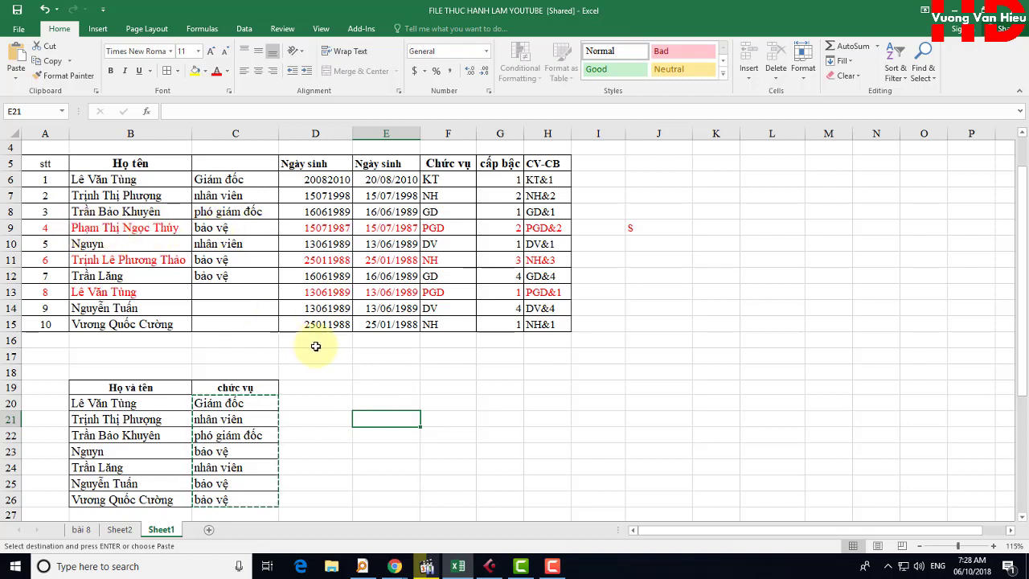
pyautogui.click(338, 372)
pyautogui.click(390, 402)
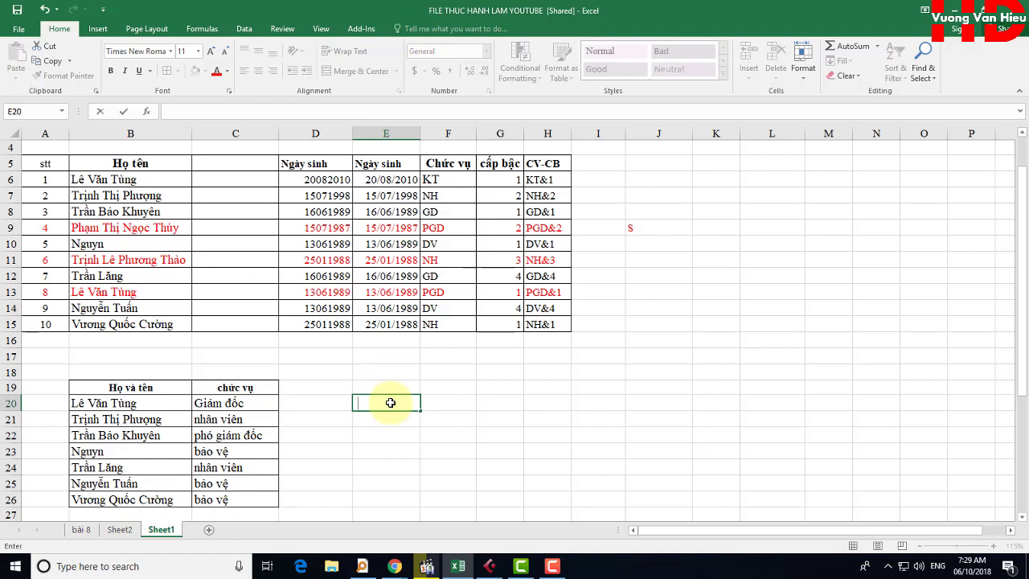
pyautogui.click(429, 383)
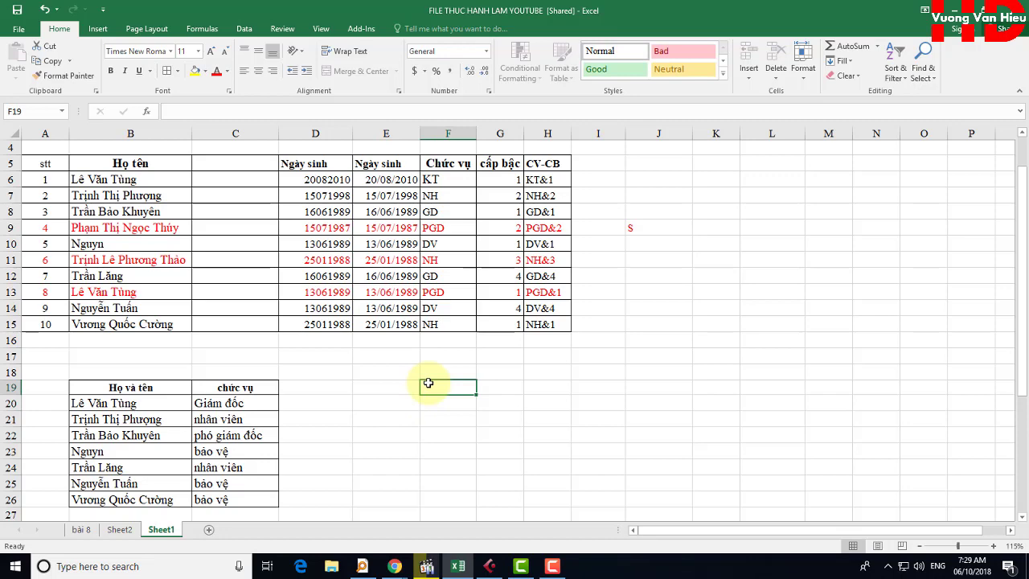
pyautogui.click(411, 385)
pyautogui.scroll(1, 413, 401)
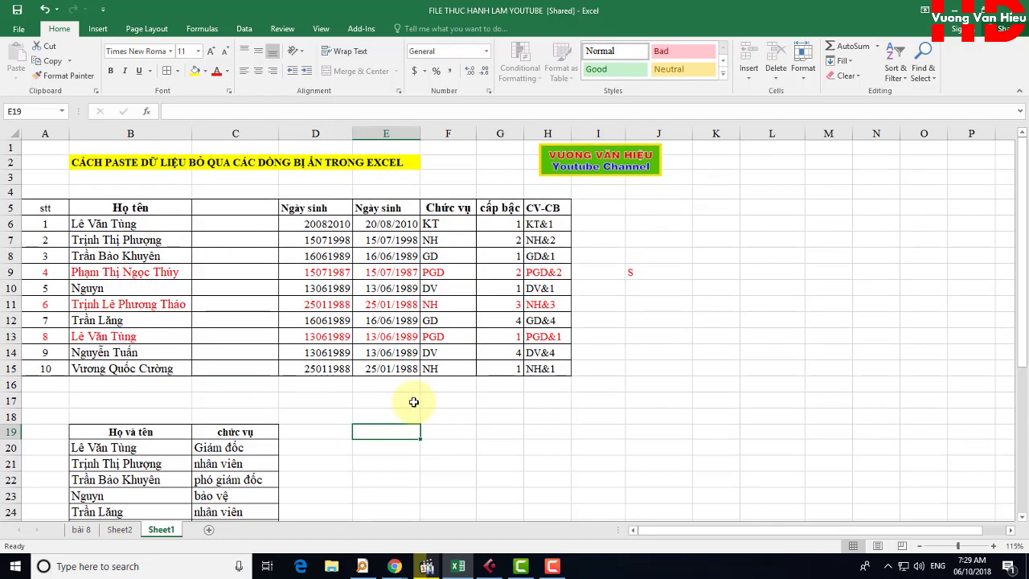
# Switch to the ExtendOffice article on pasting while skipping hidden rows and scroll through it.
pyautogui.moveTo(403, 567)
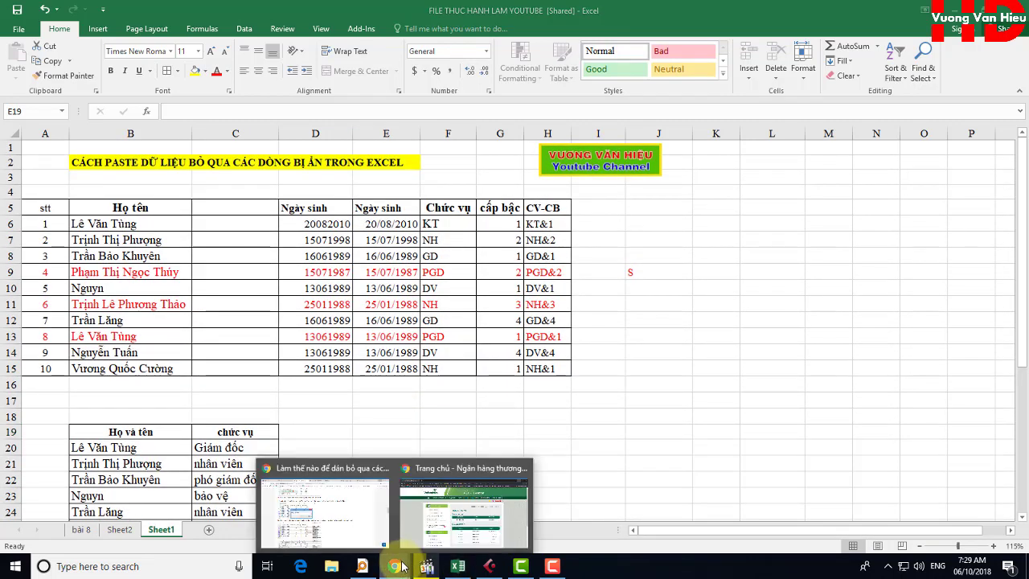
pyautogui.click(338, 494)
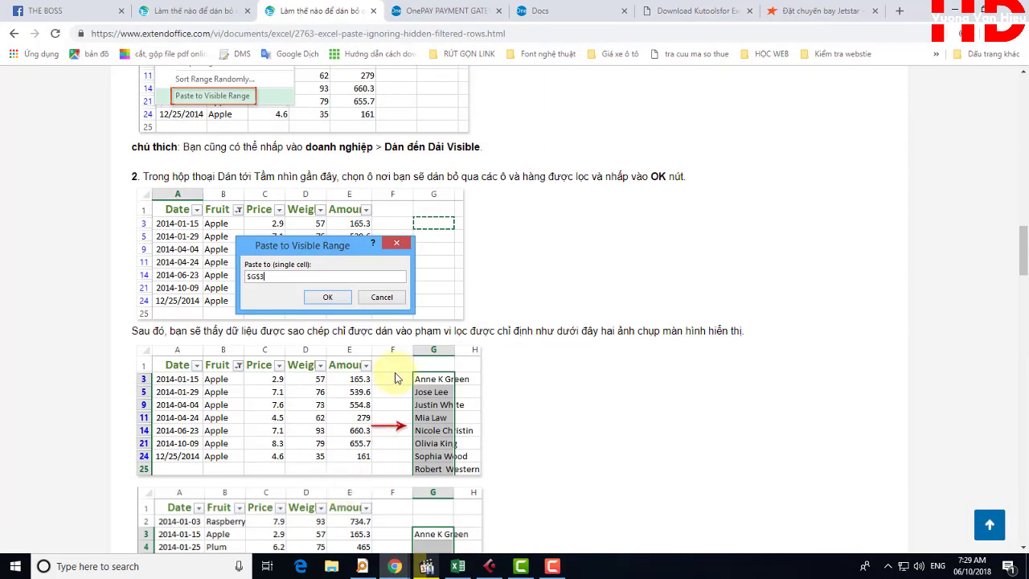
pyautogui.scroll(-5, 479, 273)
pyautogui.scroll(-5, 483, 310)
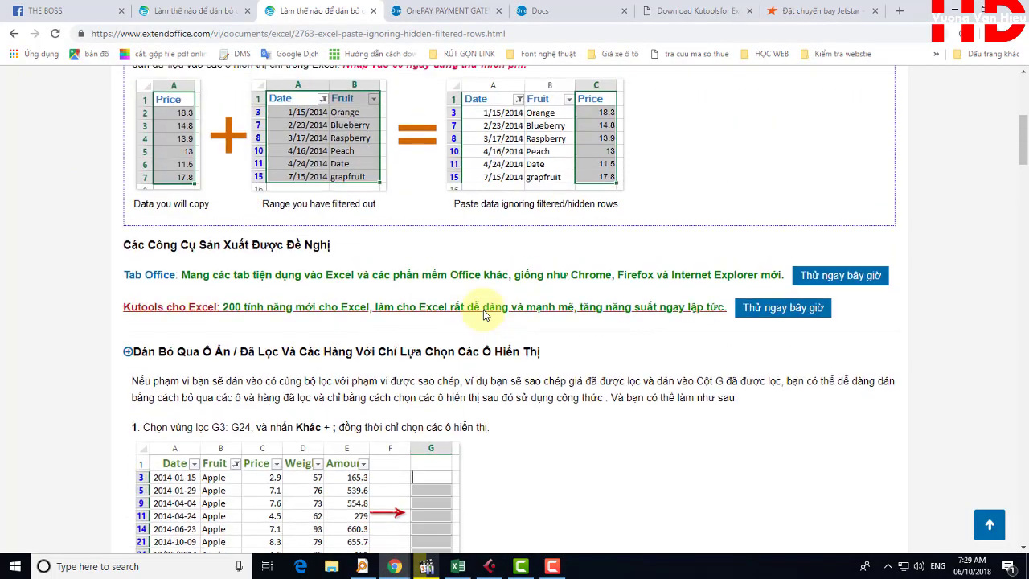
pyautogui.scroll(5, 483, 320)
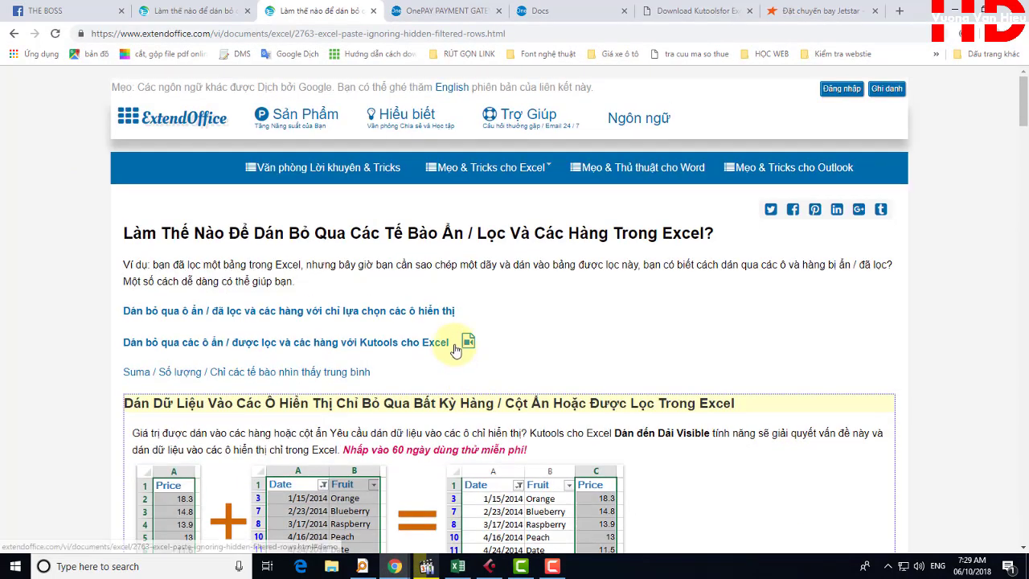
pyautogui.scroll(-6, 296, 351)
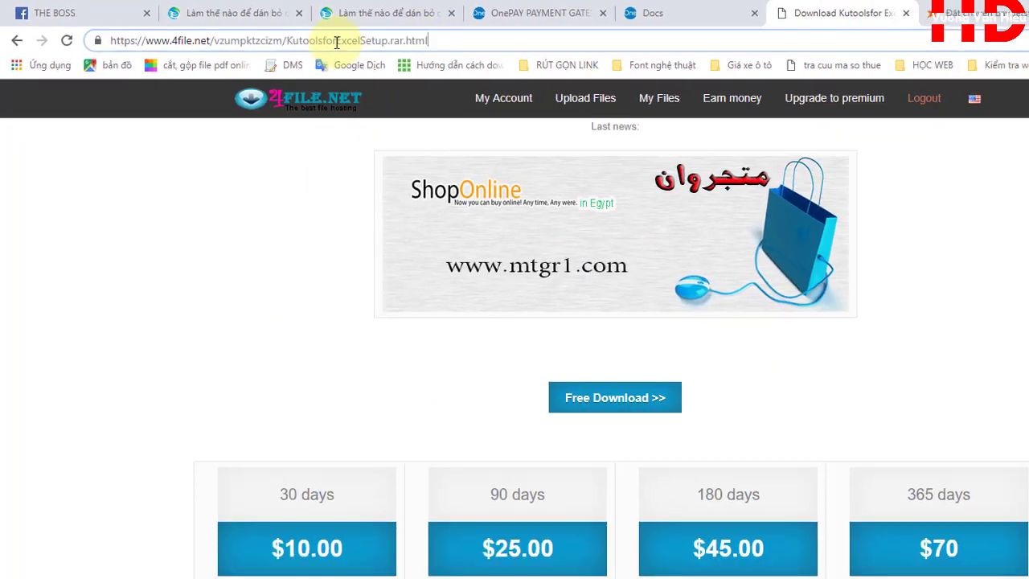
# Pass the reCAPTCHA on 4file.net, create the KutoolsforExcelSetup.rar download link and send it to IDM.
pyautogui.click(419, 39)
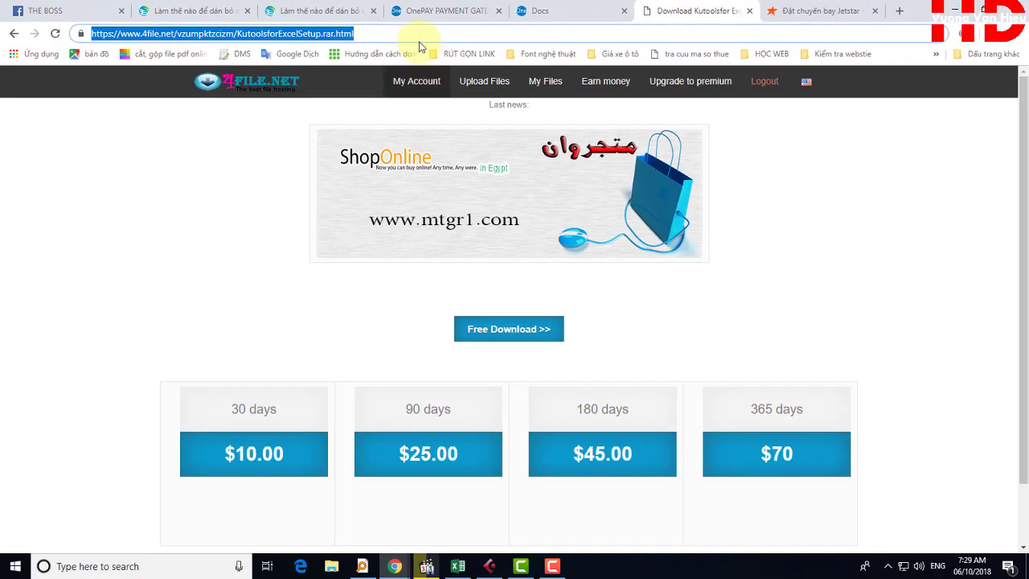
pyautogui.click(505, 340)
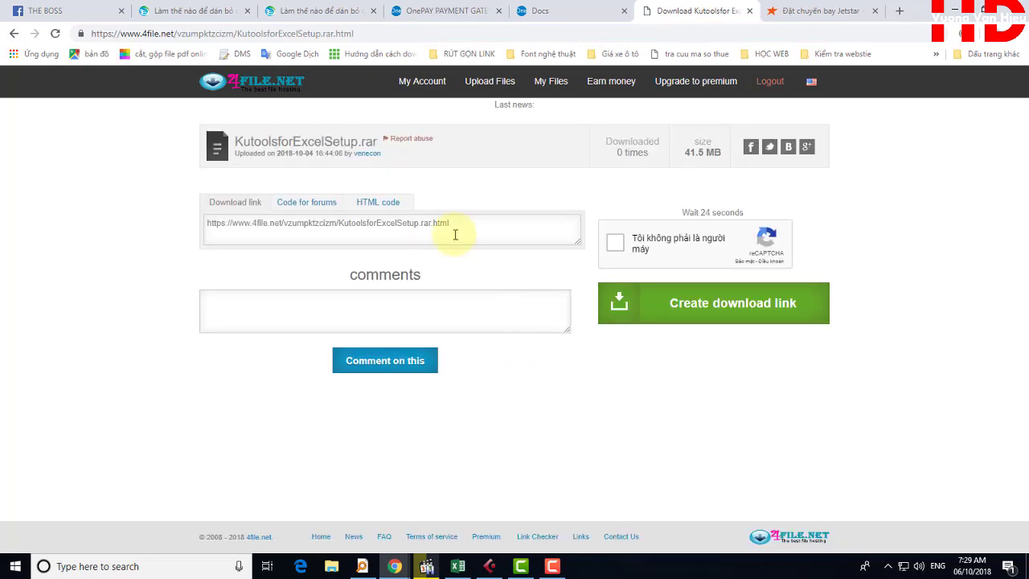
pyautogui.click(664, 259)
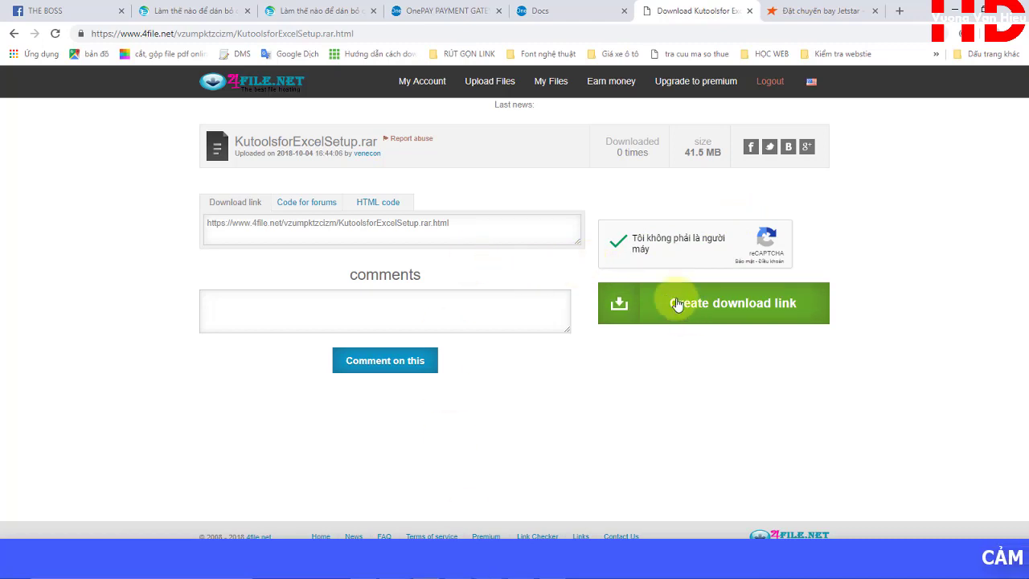
pyautogui.click(721, 312)
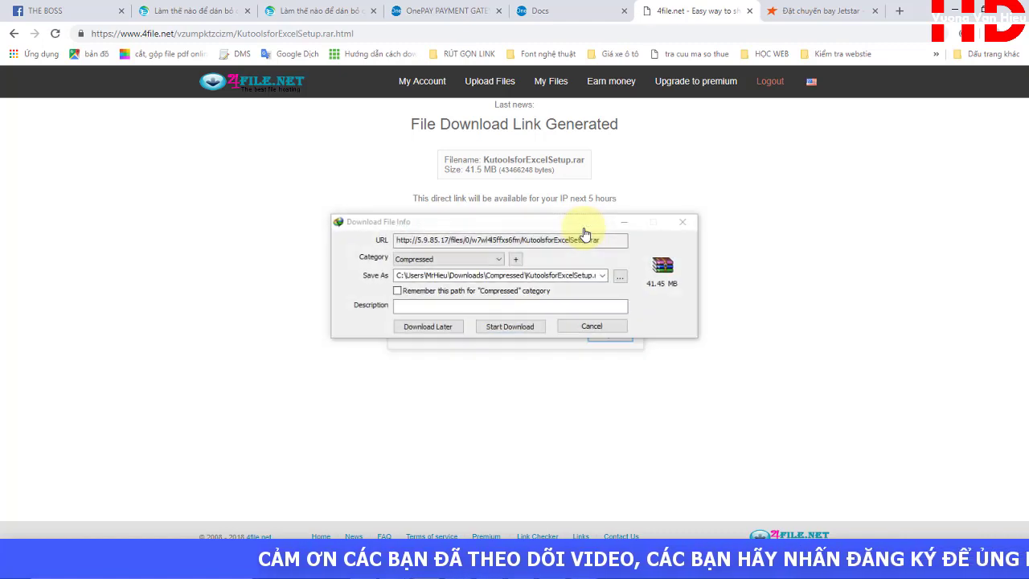
pyautogui.click(635, 239)
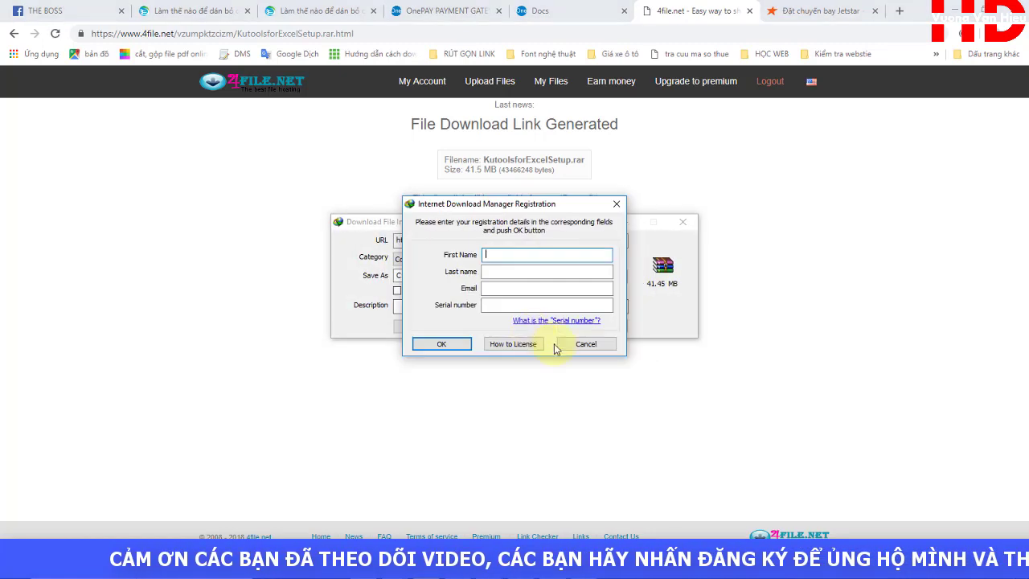
pyautogui.click(586, 344)
# Start the IDM download and save the workbook to the Desktop with Save As.
pyautogui.click(512, 329)
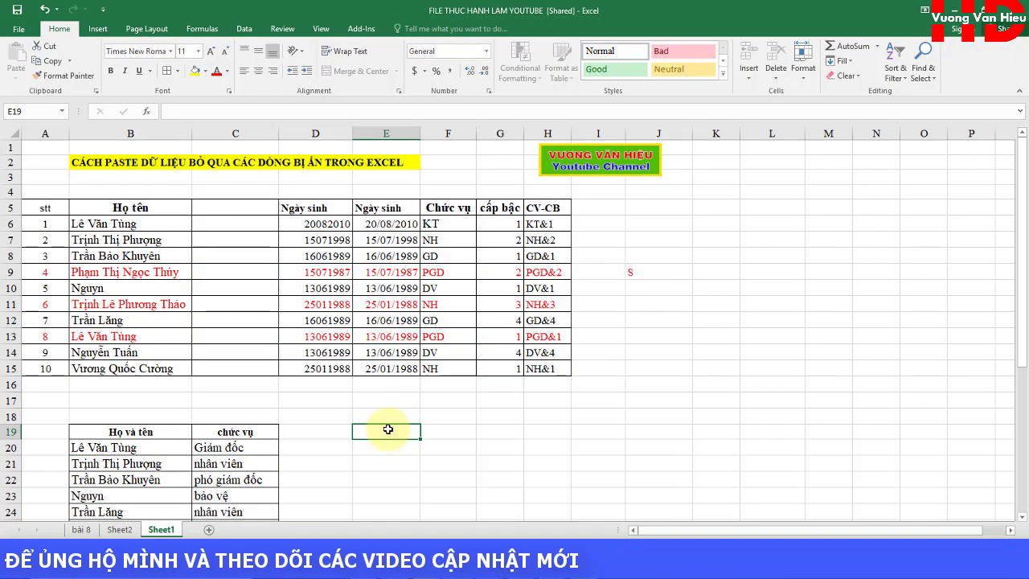
pyautogui.click(17, 30)
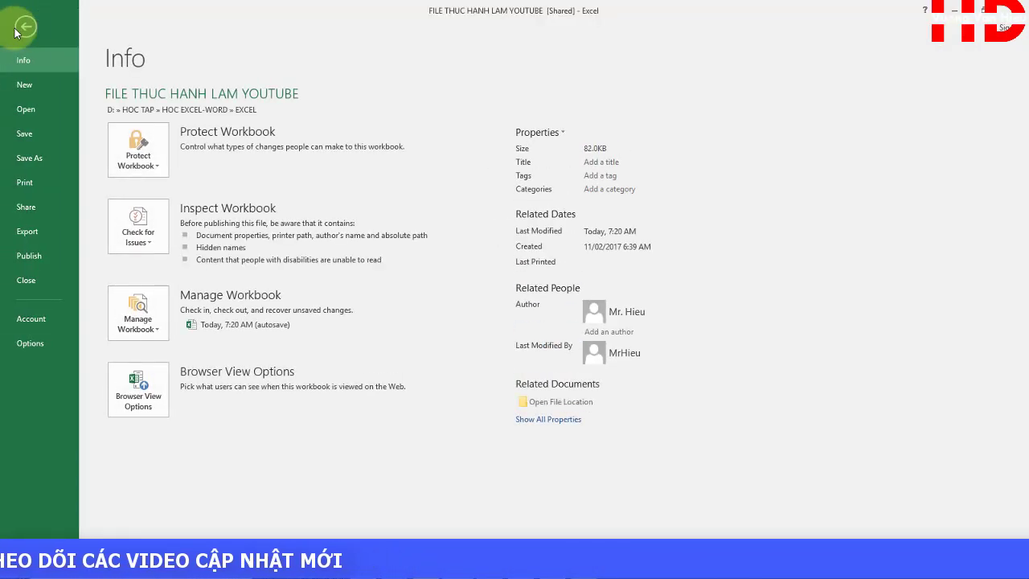
pyautogui.click(50, 167)
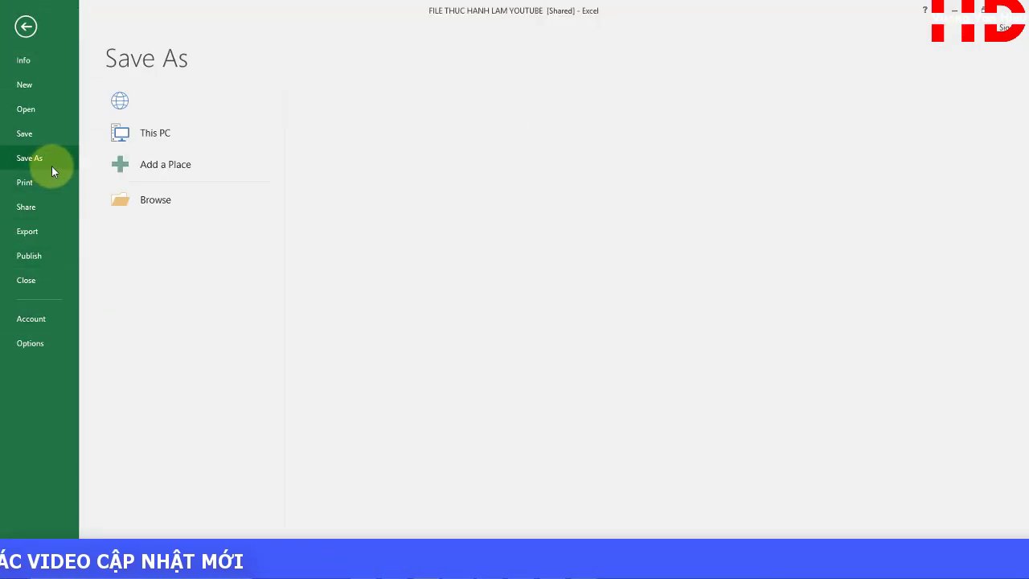
pyautogui.scroll(-2, 372, 507)
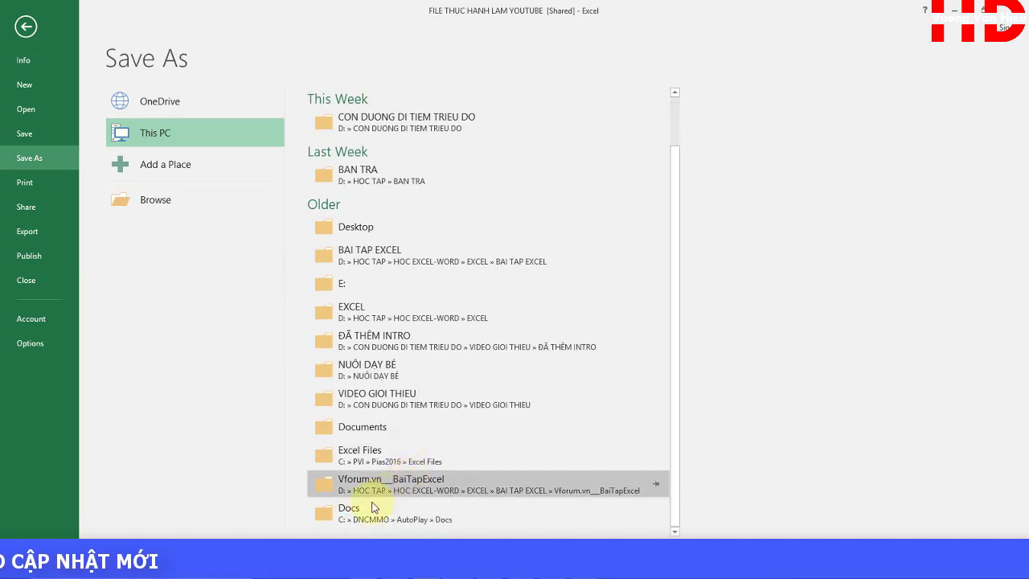
pyautogui.click(391, 226)
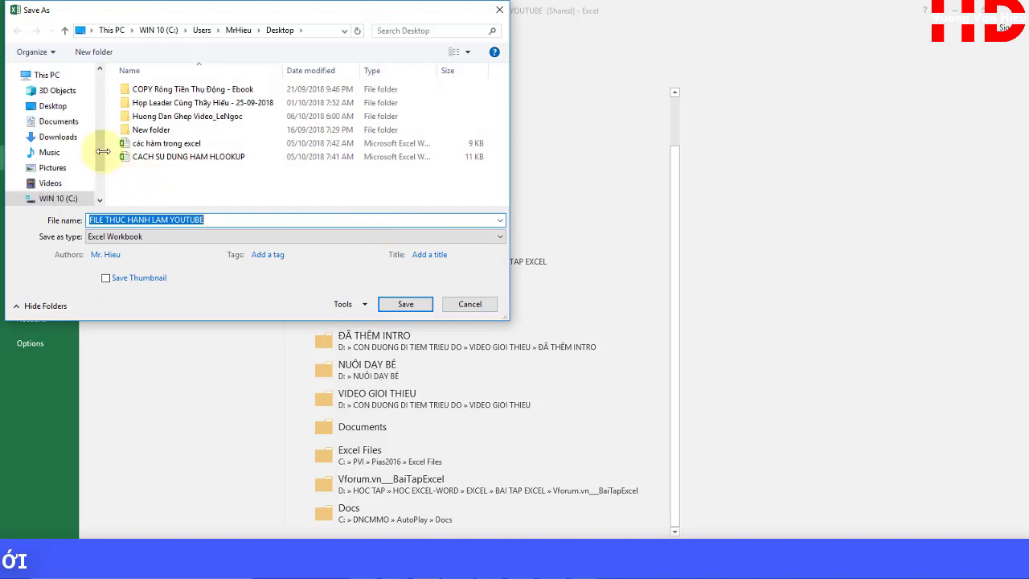
pyautogui.click(400, 307)
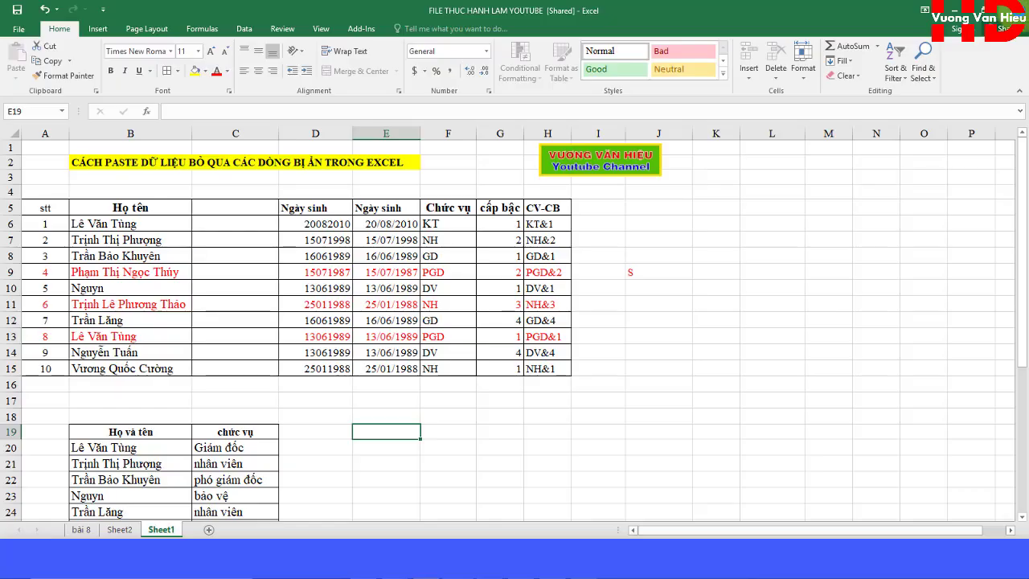
# Minimize Excel and Chrome, then open the downloaded KutoolsforExcelSetup.rar archive.
pyautogui.click(1017, 16)
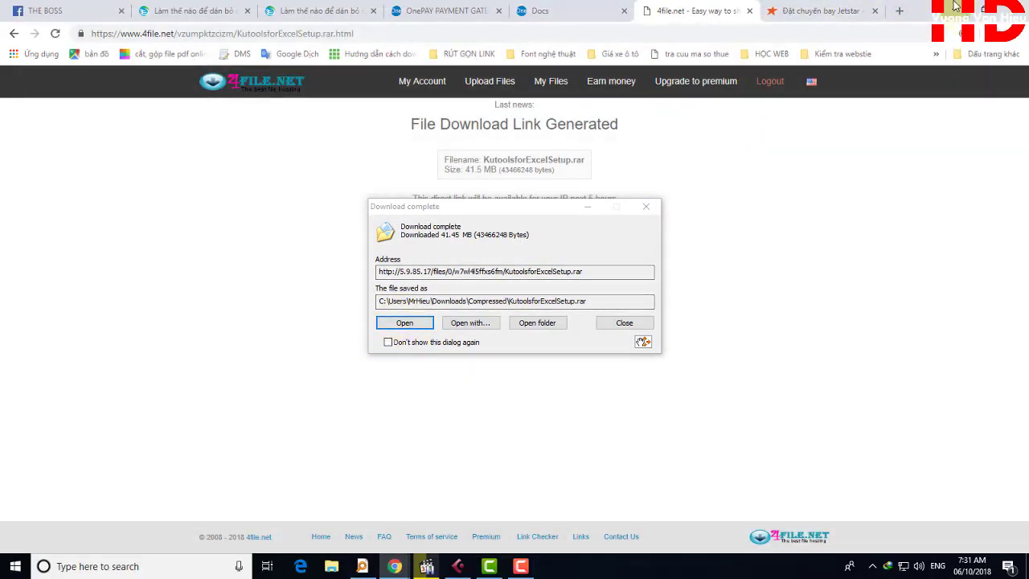
pyautogui.click(954, 11)
pyautogui.click(404, 323)
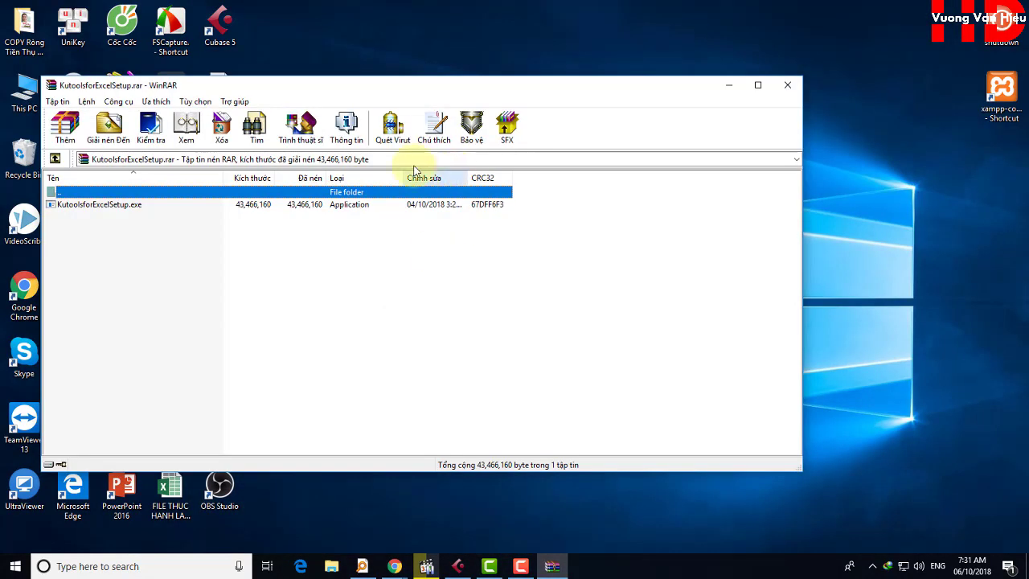
# Run KutoolsforExcelSetup.exe from the archive with English as the setup language.
pyautogui.doubleClick(103, 204)
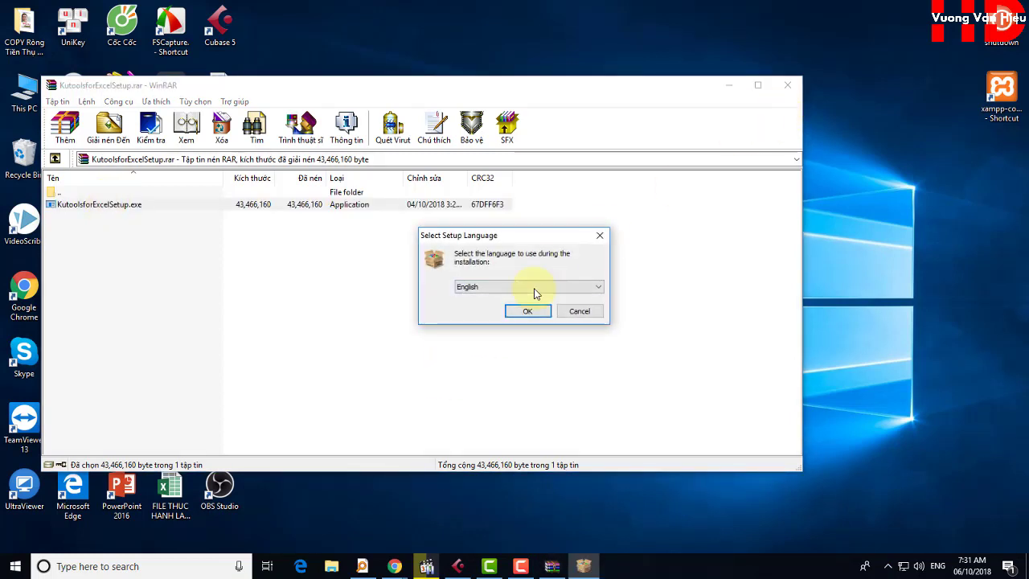
pyautogui.click(537, 288)
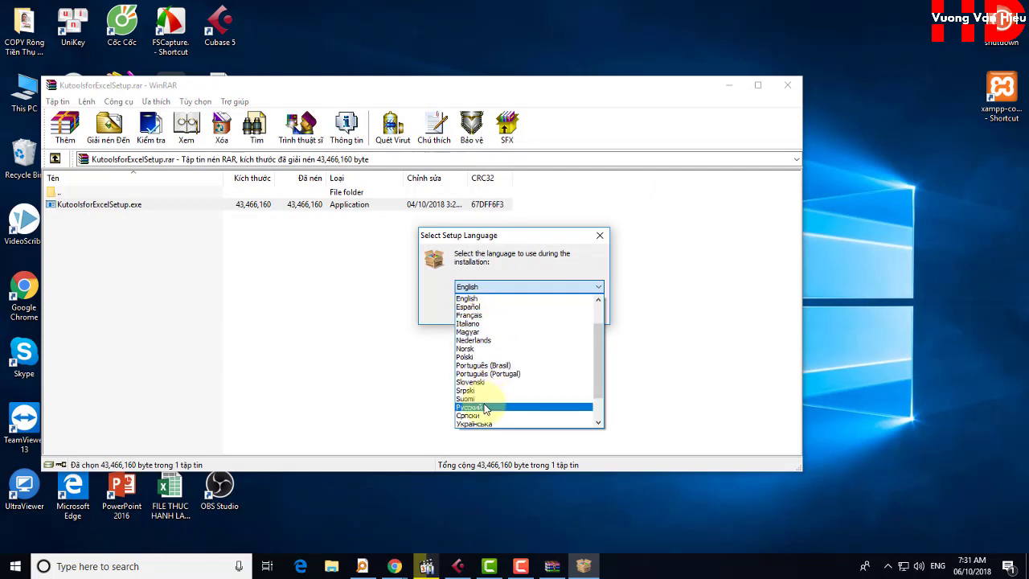
pyautogui.click(519, 312)
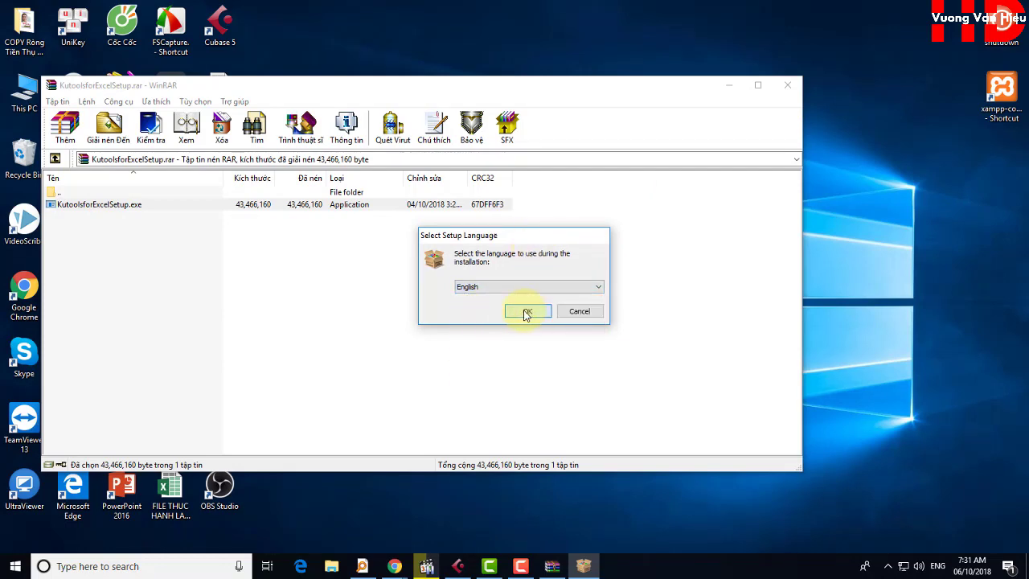
pyautogui.click(527, 313)
# Accept the licence, install Kutools for Excel to the default folders, finish setup and close WinRAR.
pyautogui.click(586, 386)
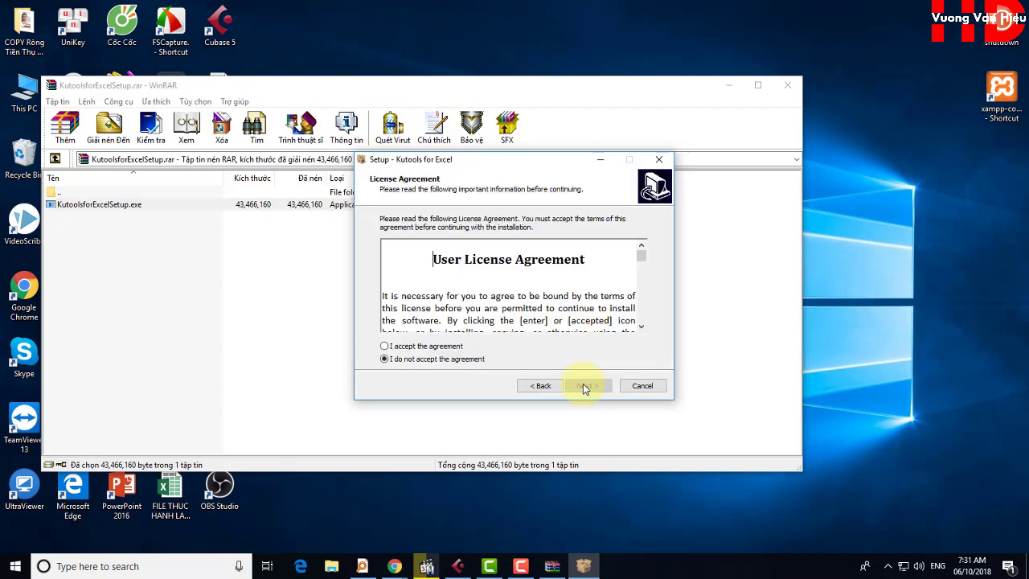
pyautogui.click(434, 346)
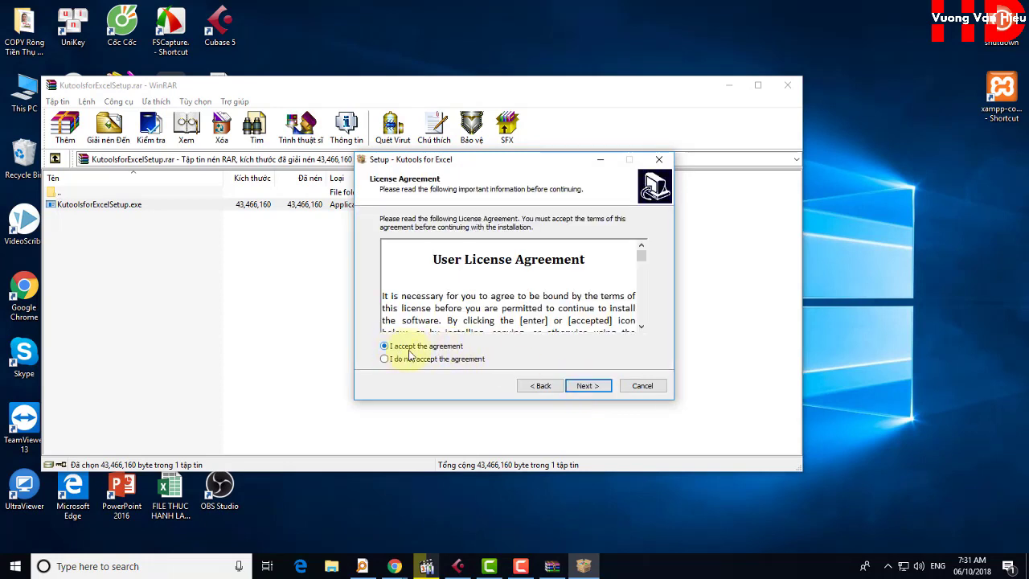
pyautogui.click(588, 392)
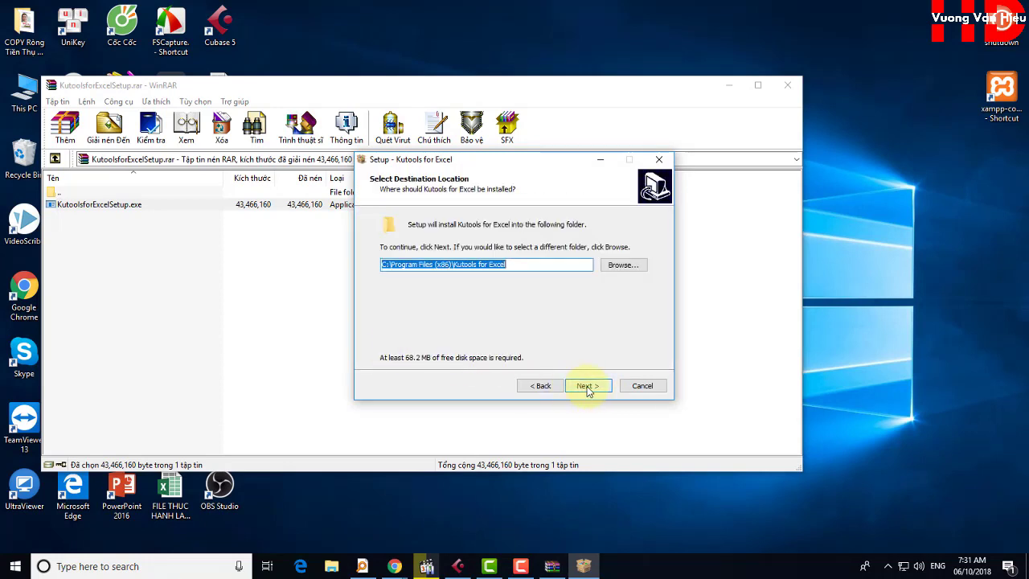
pyautogui.click(589, 390)
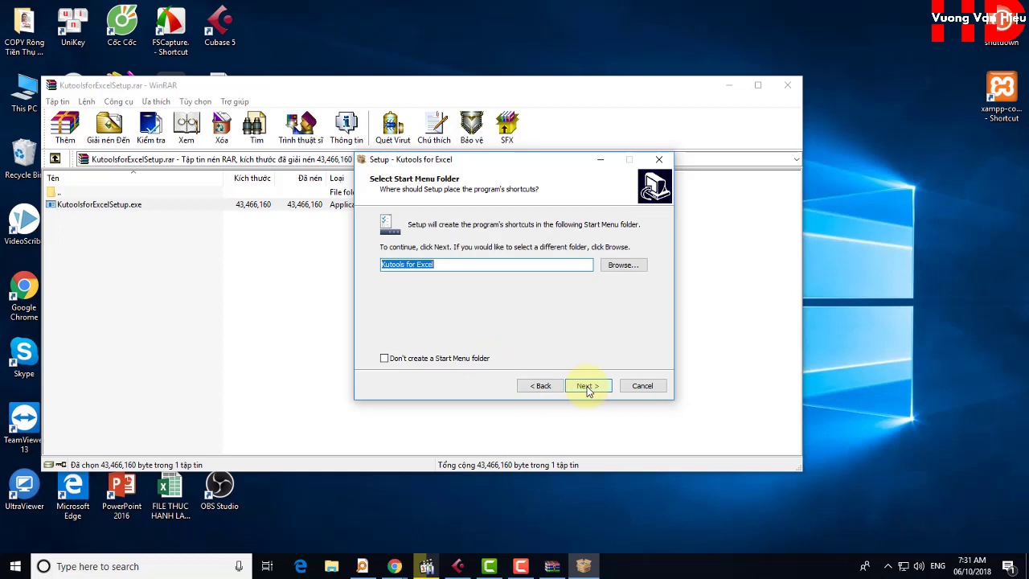
pyautogui.click(587, 386)
pyautogui.click(586, 387)
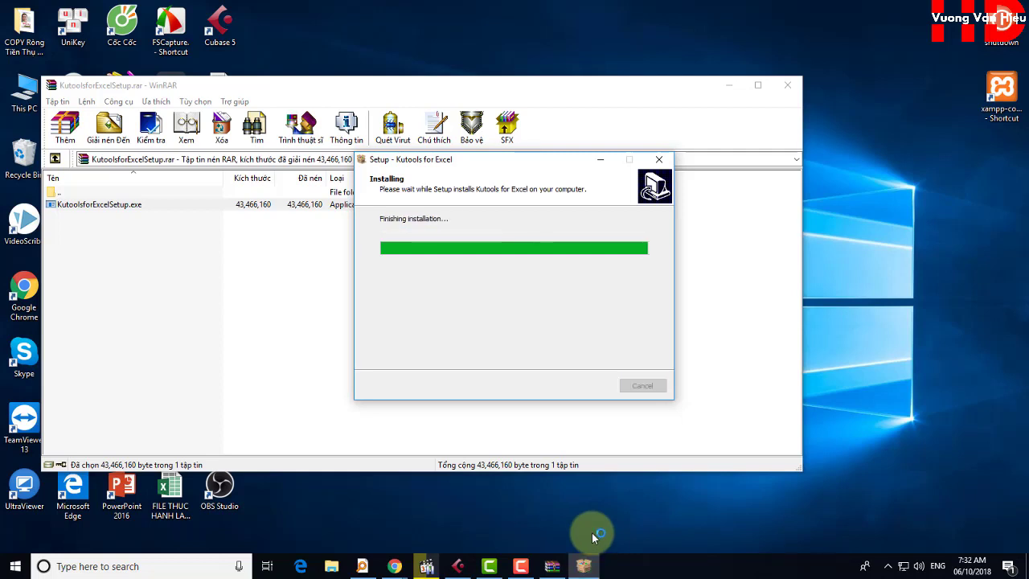
pyautogui.click(592, 386)
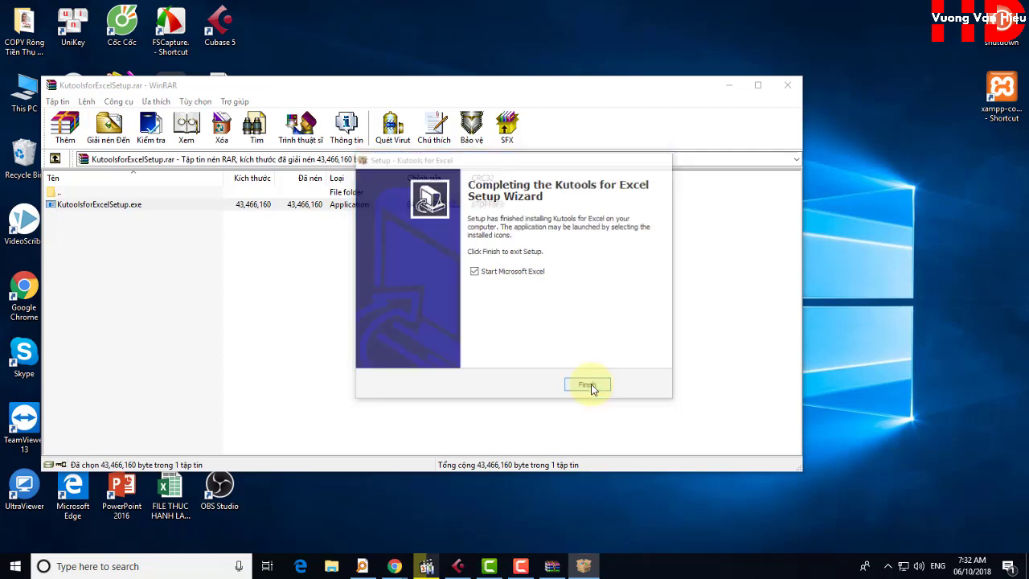
pyautogui.click(787, 85)
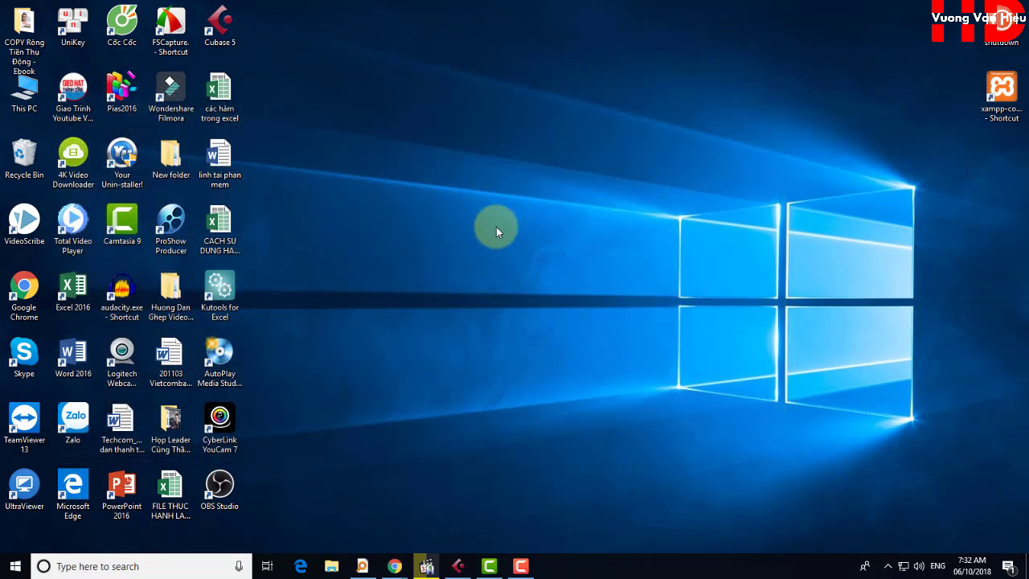
# Refresh the desktop four times until Excel opens Book1 with the Kutools tabs.
pyautogui.rightClick(398, 219)
pyautogui.click(444, 258)
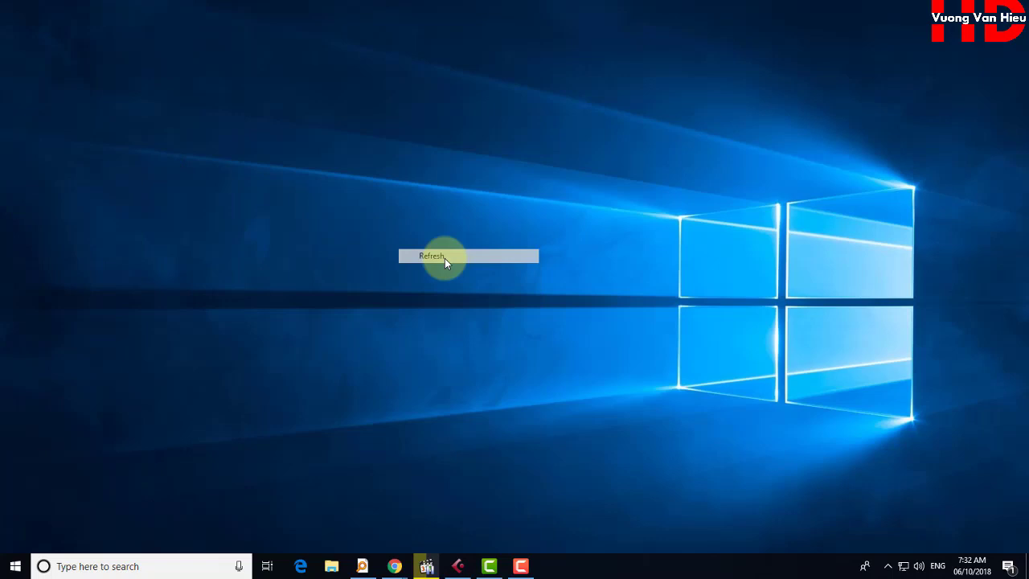
pyautogui.rightClick(402, 220)
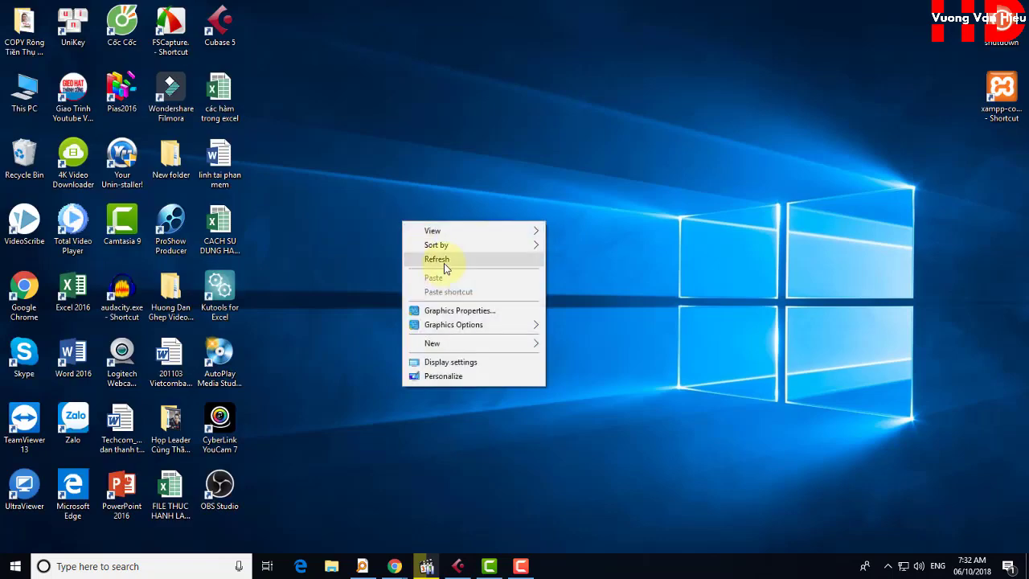
pyautogui.click(444, 262)
pyautogui.rightClick(400, 215)
pyautogui.click(447, 249)
pyautogui.rightClick(402, 210)
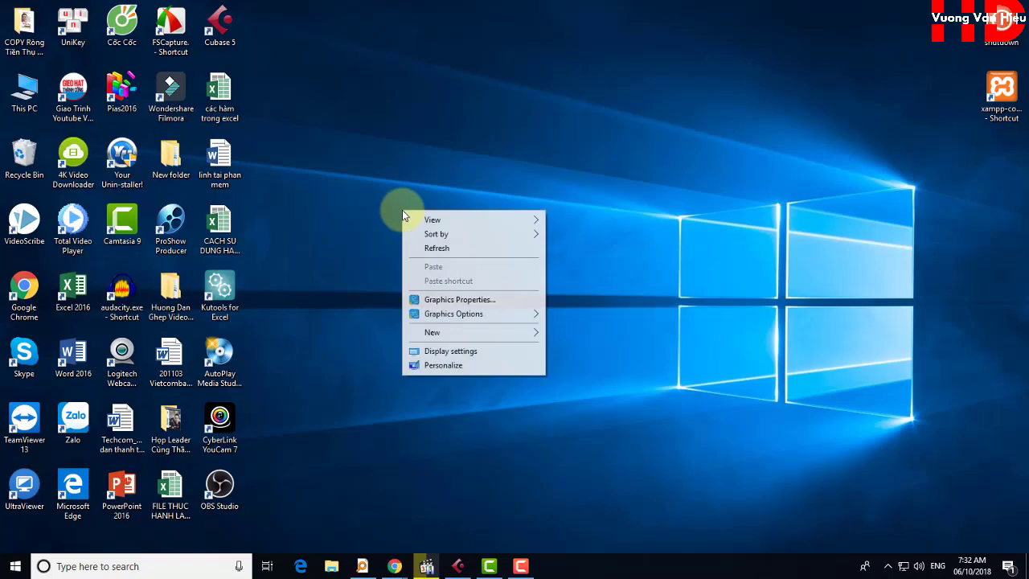
pyautogui.click(444, 249)
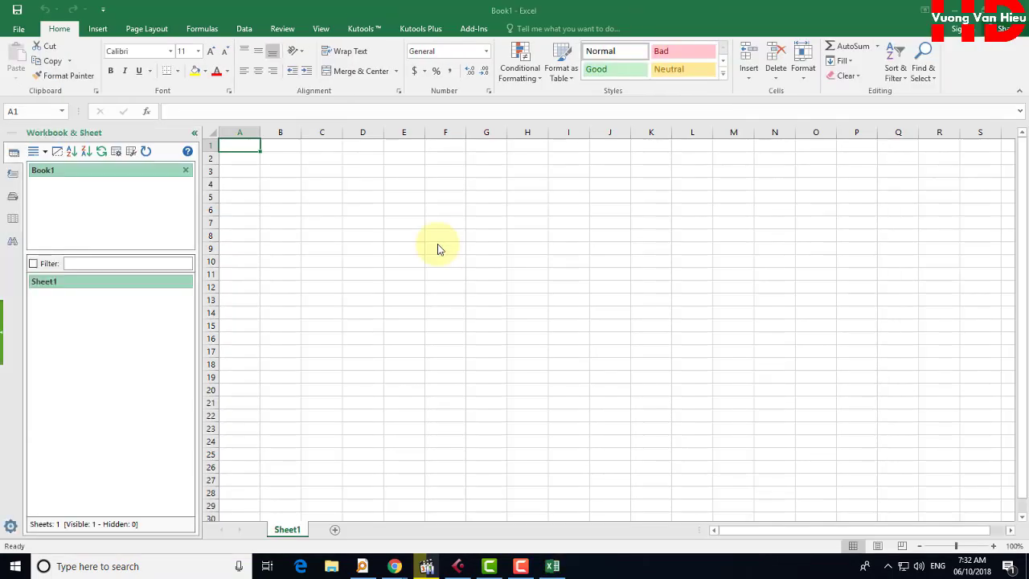
# Close the Workbook & Sheet navigation pane and browse the Kutools and Kutools Plus tabs.
pyautogui.click(438, 250)
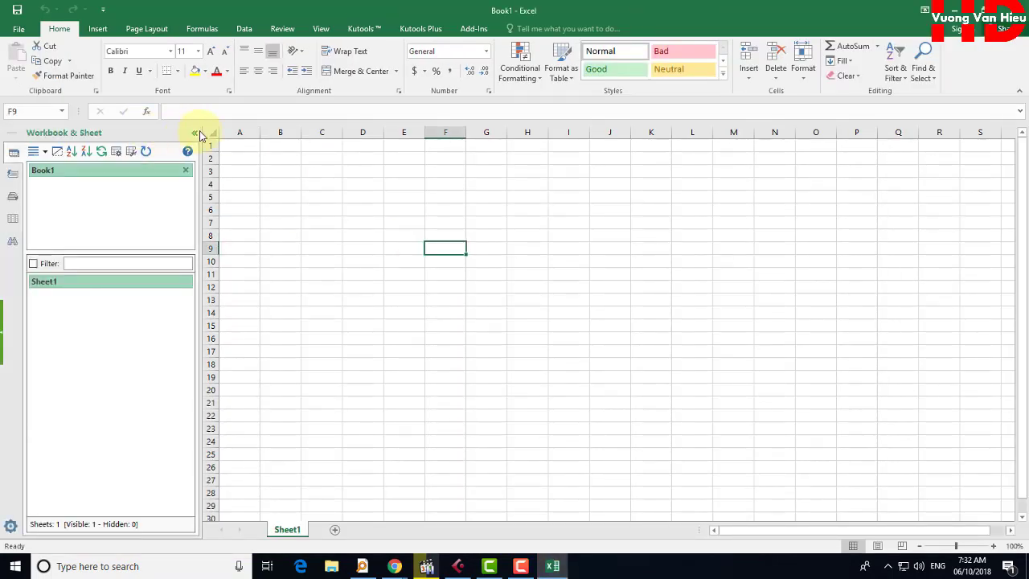
pyautogui.click(195, 133)
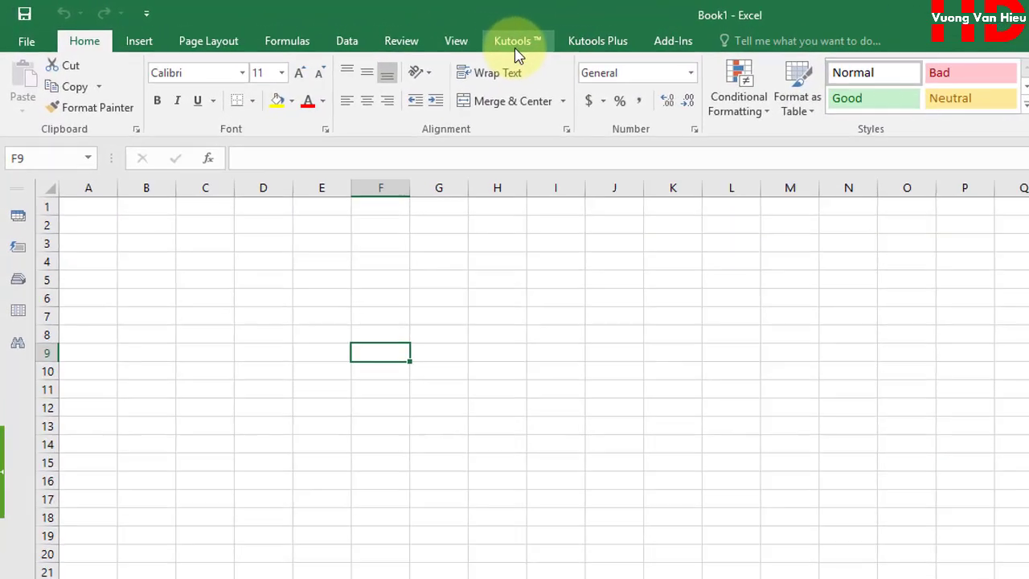
pyautogui.click(517, 48)
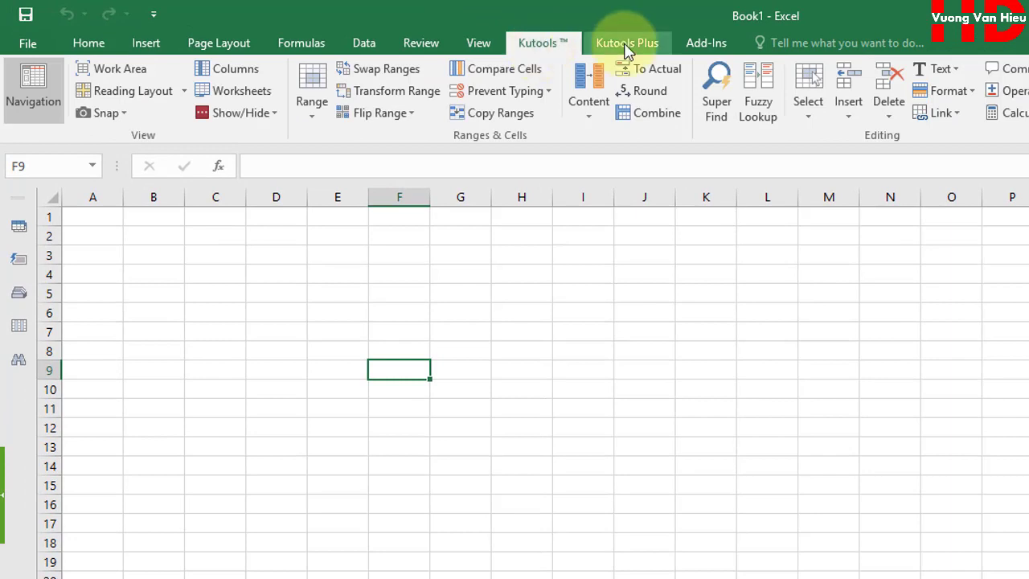
pyautogui.click(620, 42)
pyautogui.click(536, 49)
pyautogui.click(616, 44)
pyautogui.click(543, 49)
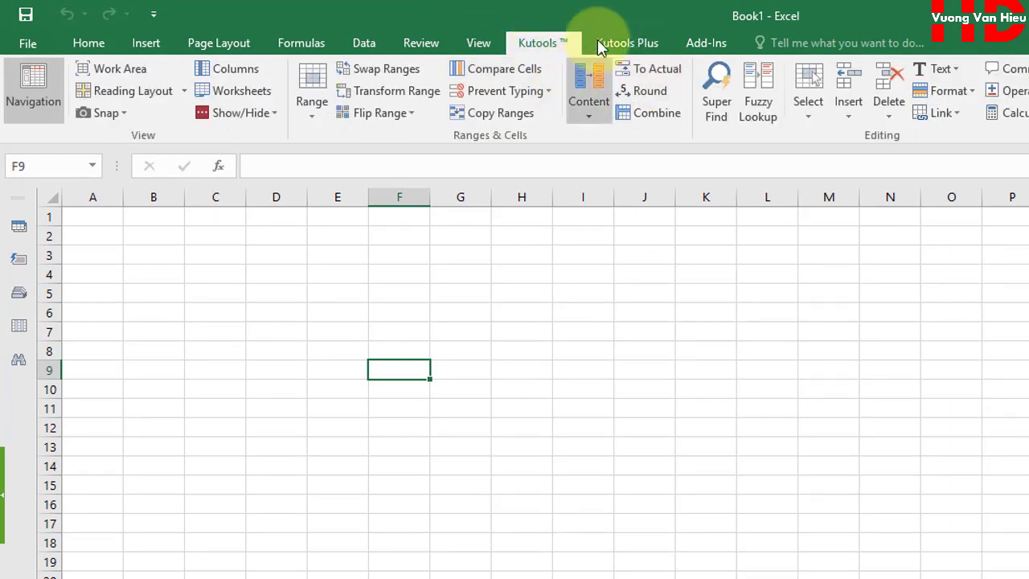
pyautogui.click(621, 45)
pyautogui.click(541, 48)
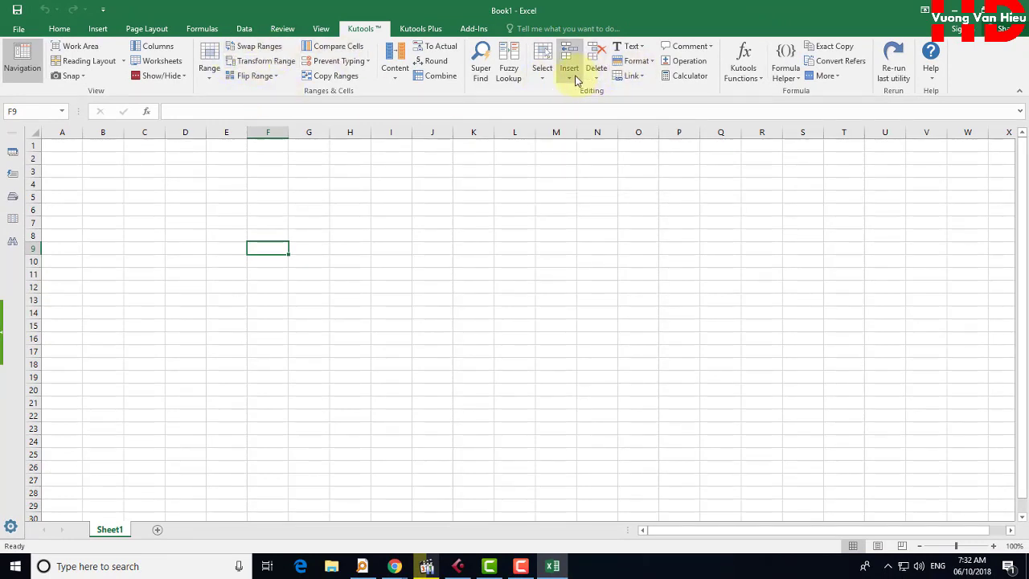
# Quit Excel with Alt+F4 to return to the desktop.
pyautogui.click(279, 223)
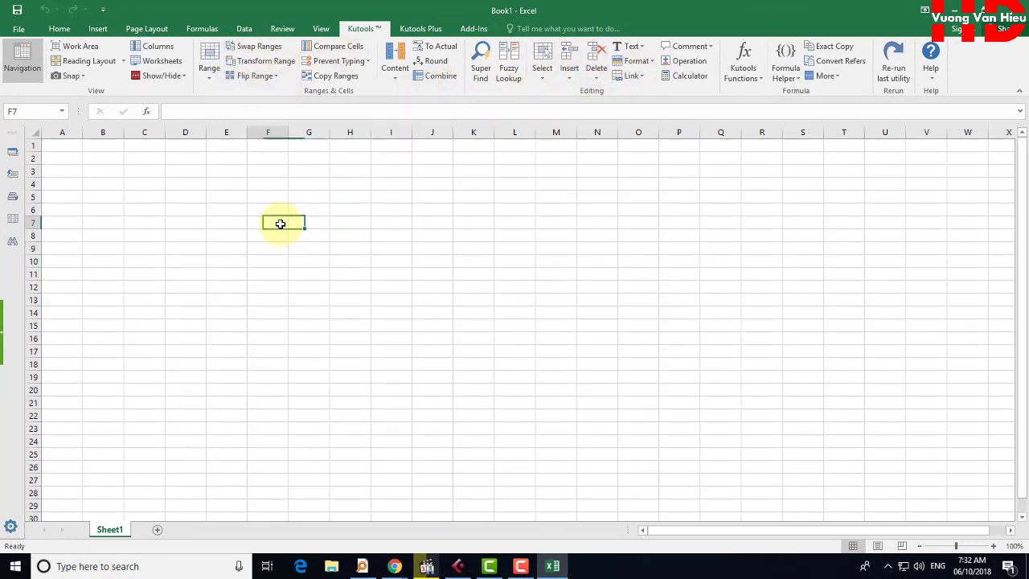
pyautogui.click(298, 210)
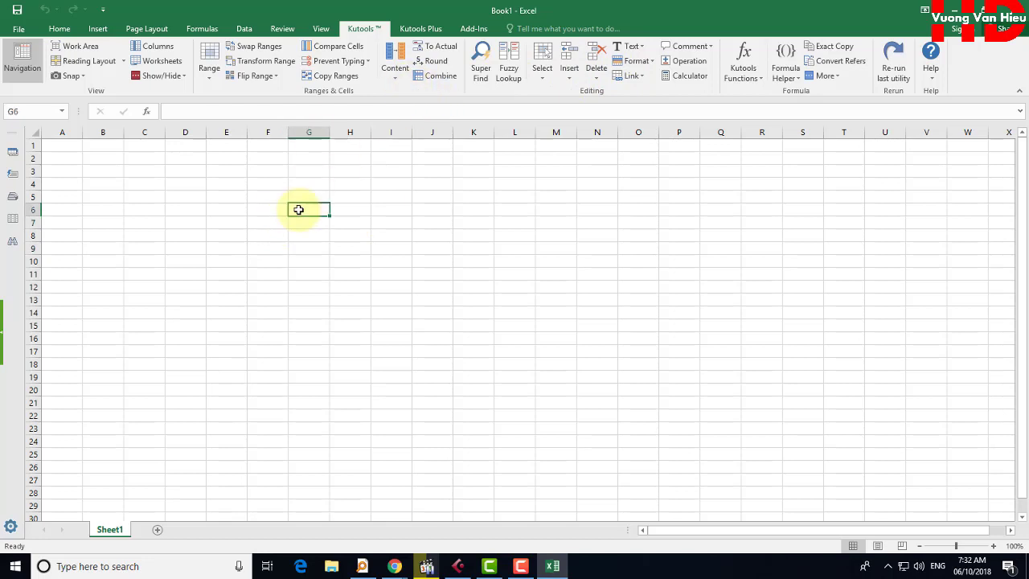
pyautogui.hotkey('alt', 'F4')
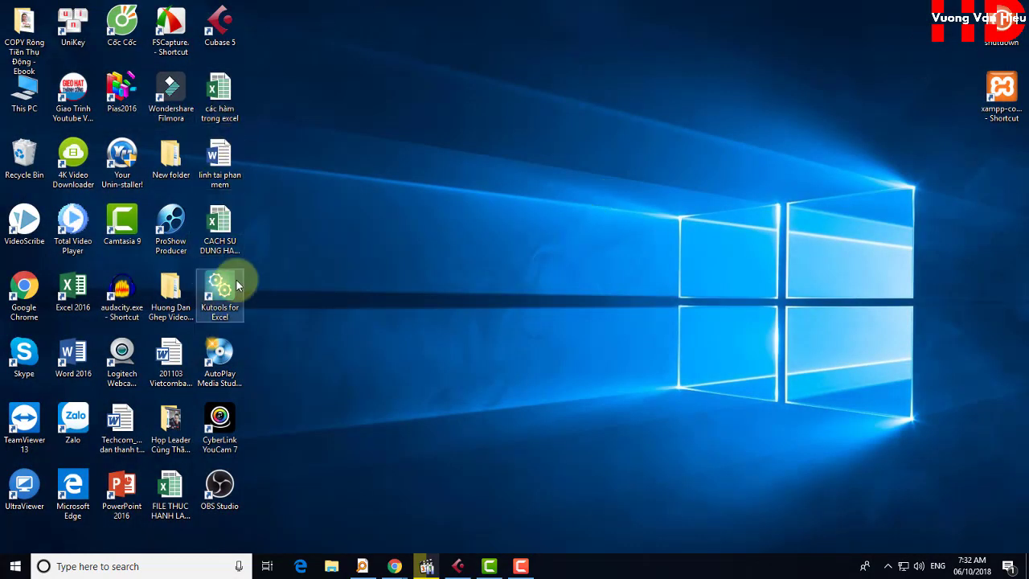
# Reopen the practice workbook from its FILE THUC HANH LAM YOUTUBE desktop icon.
pyautogui.click(218, 233)
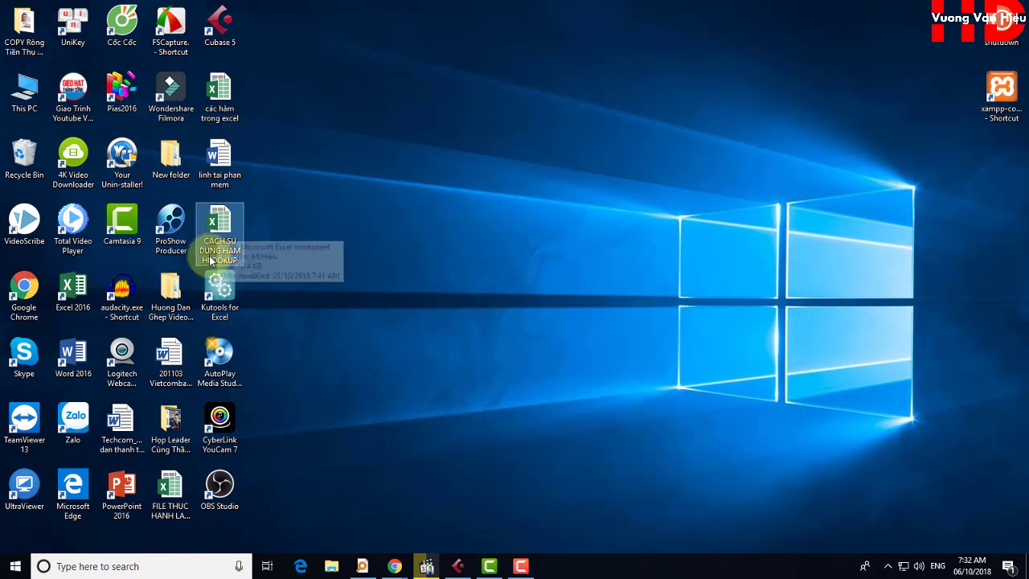
pyautogui.doubleClick(169, 490)
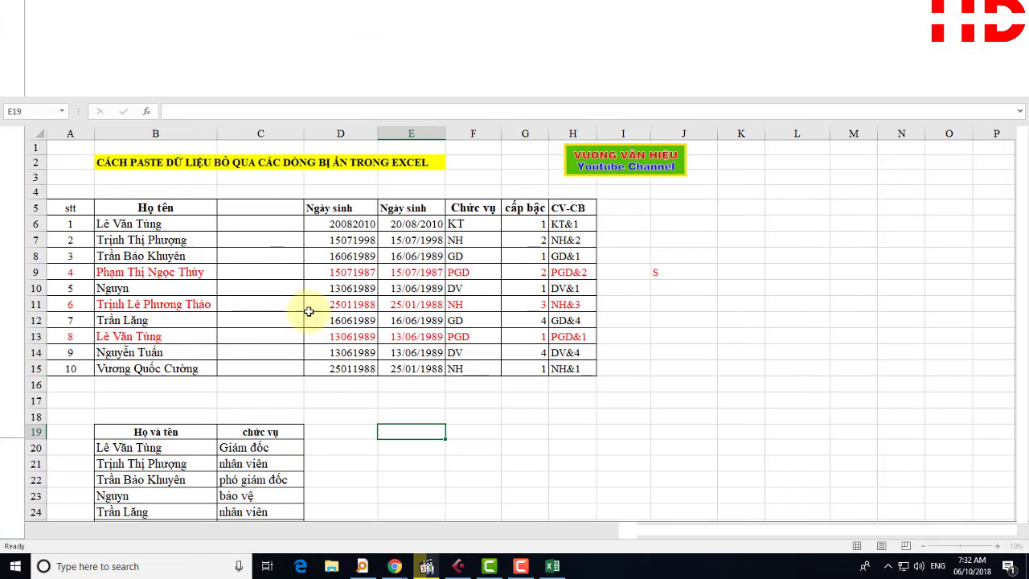
# Hide rows 9, 11 and 13 of the staff table.
pyautogui.click(747, 304)
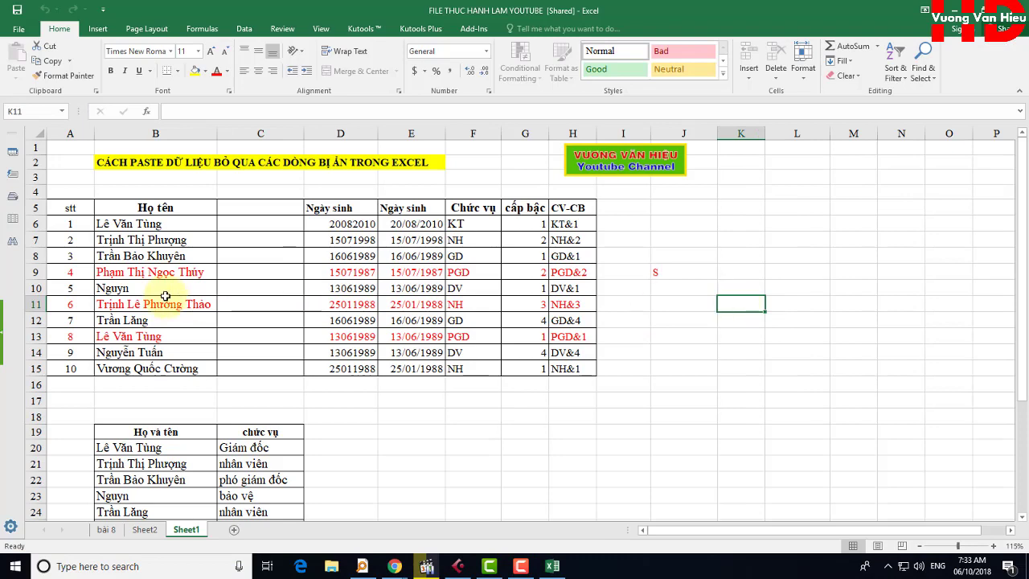
pyautogui.click(30, 271)
pyautogui.keyDown('ctrl'); pyautogui.click(35, 304); pyautogui.keyUp('ctrl')
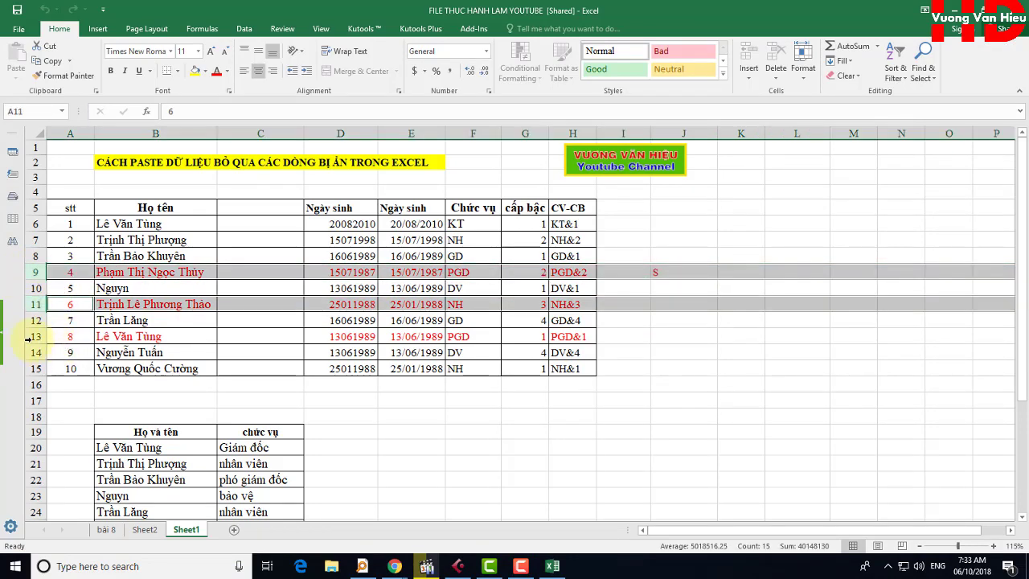
pyautogui.keyDown('ctrl'); pyautogui.click(29, 339); pyautogui.keyUp('ctrl')
pyautogui.rightClick(31, 338)
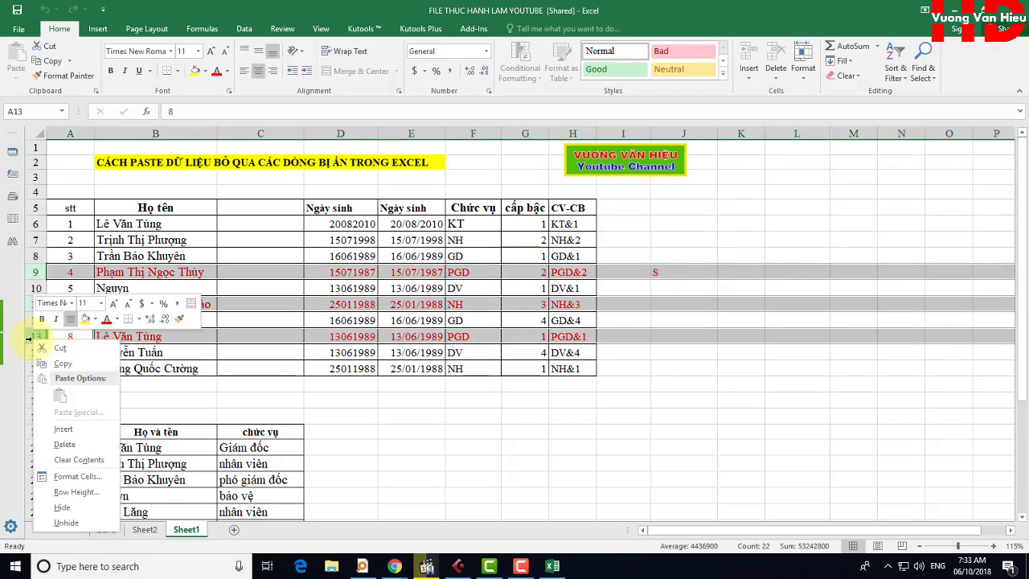
pyautogui.click(63, 507)
# Select the chức vụ values in C20:C26.
pyautogui.click(464, 390)
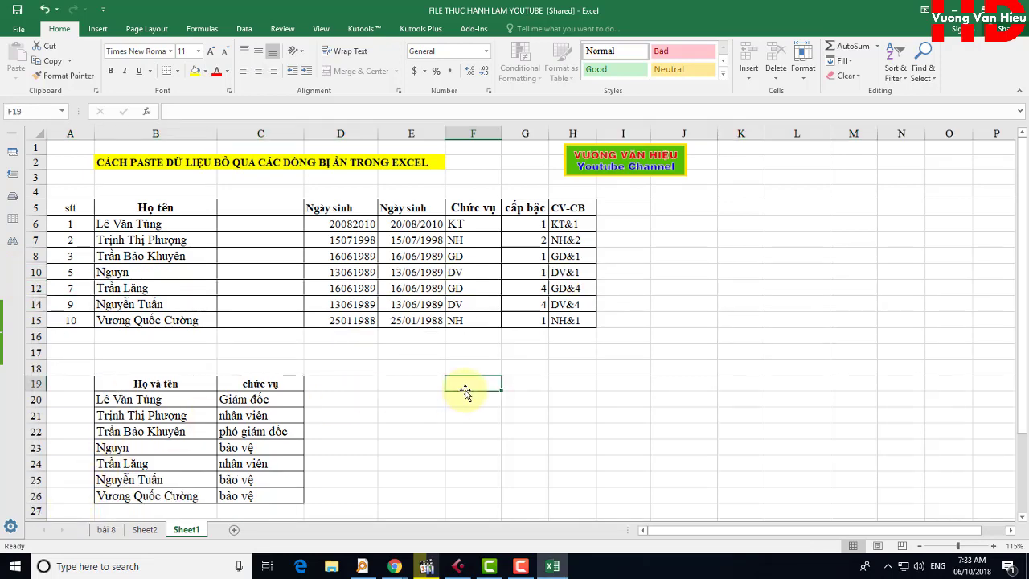
pyautogui.scroll(-1, 392, 394)
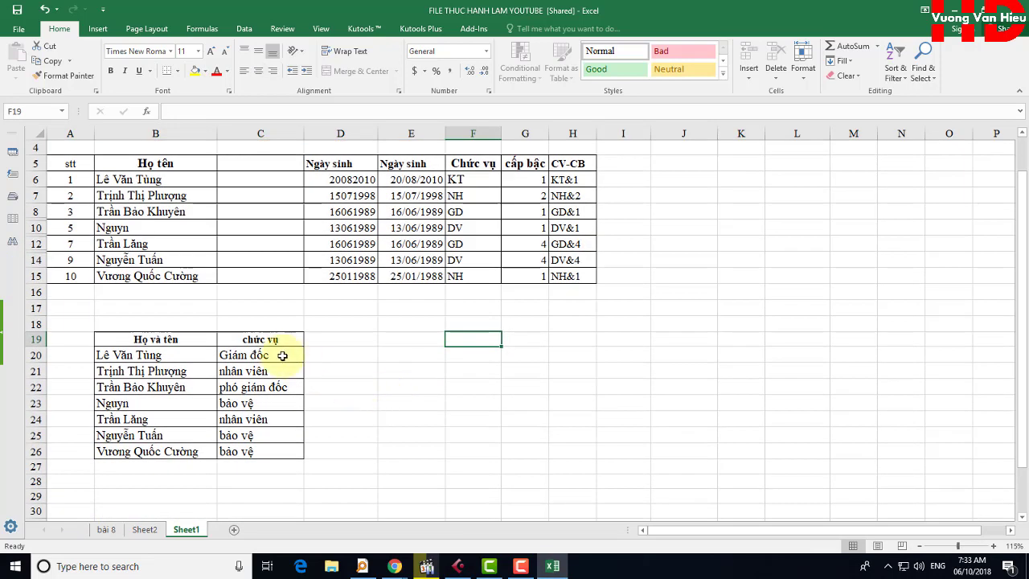
pyautogui.moveTo(279, 354); pyautogui.dragTo(276, 450)
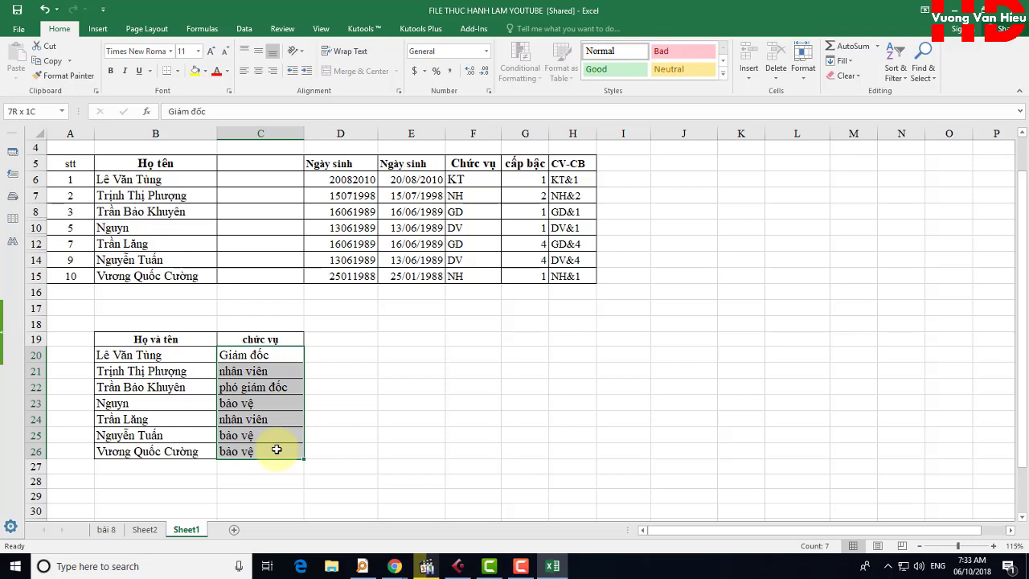
pyautogui.scroll(1, 275, 449)
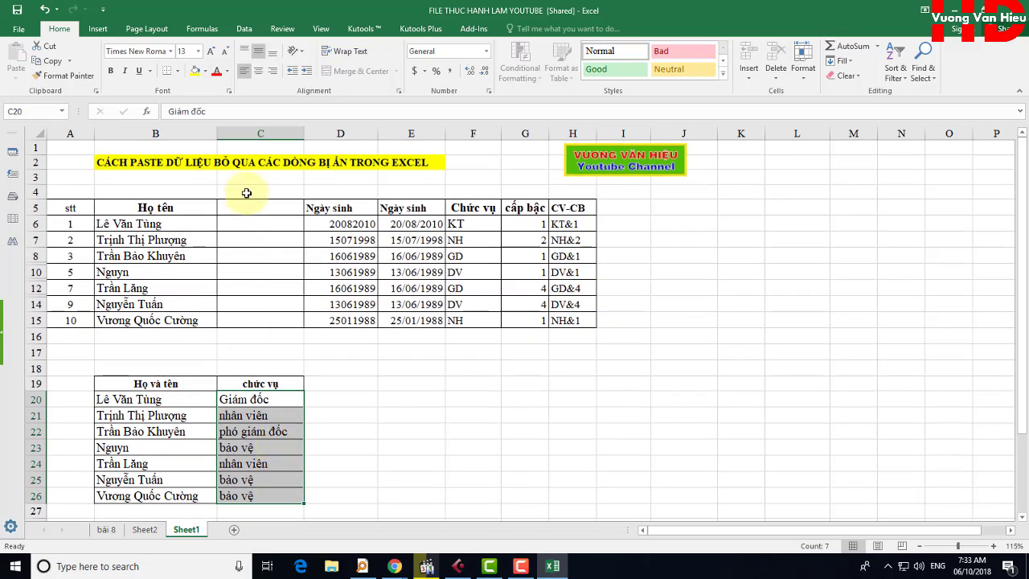
pyautogui.scroll(-1, 285, 447)
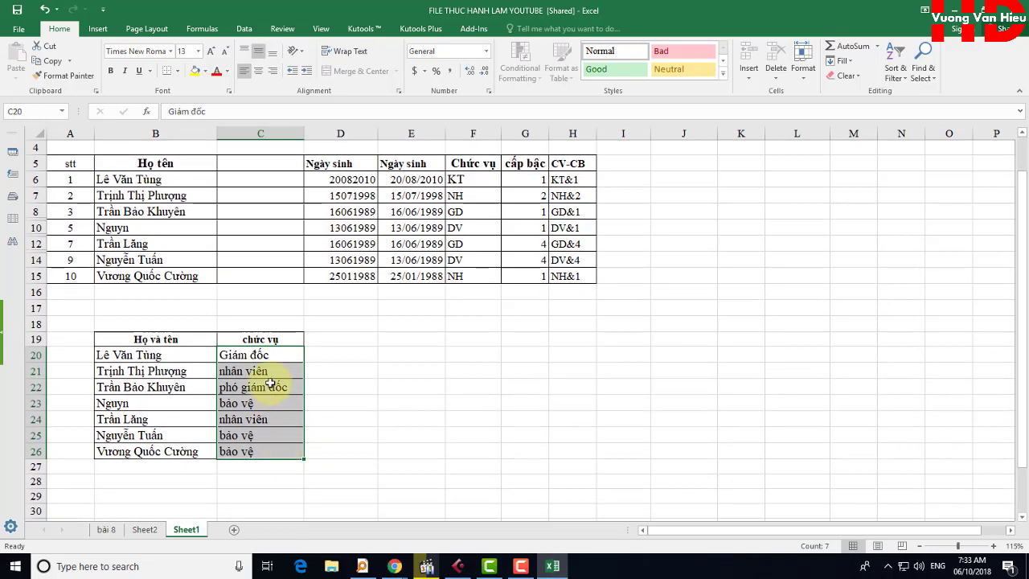
# Copy C20:C26 and open Kutools Range > Paste to Visible Range > All.
pyautogui.rightClick(253, 400)
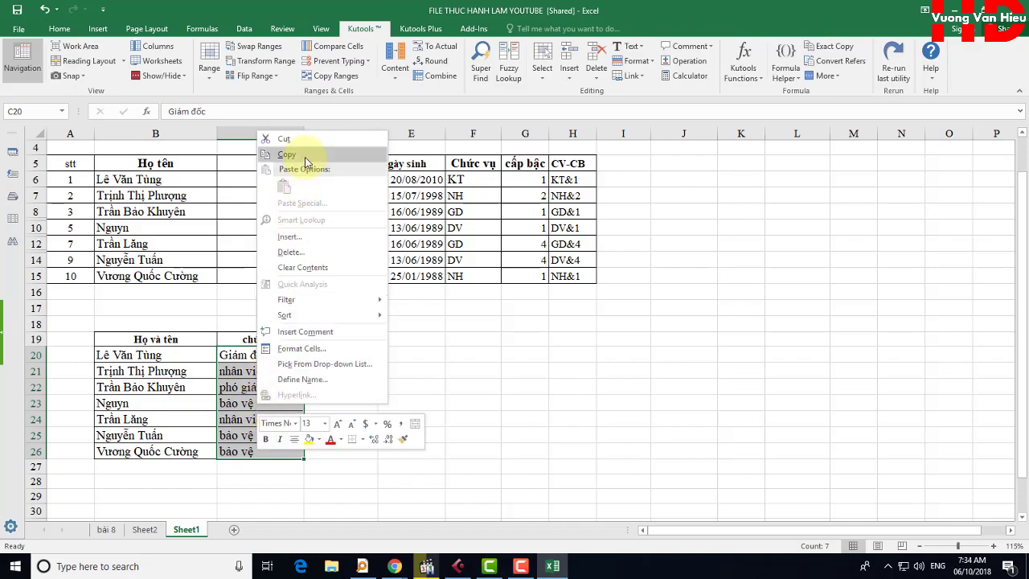
pyautogui.click(309, 158)
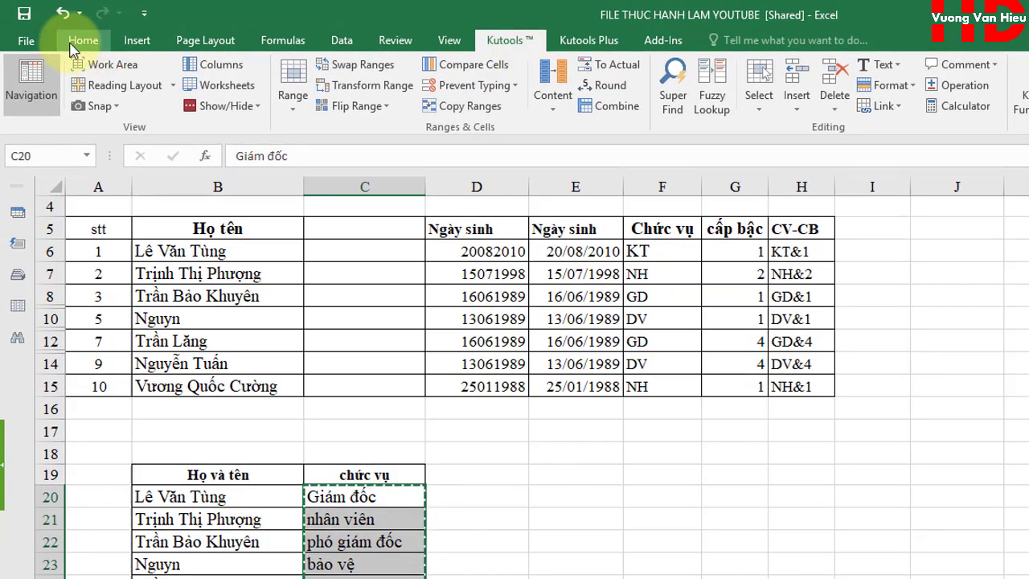
pyautogui.click(82, 40)
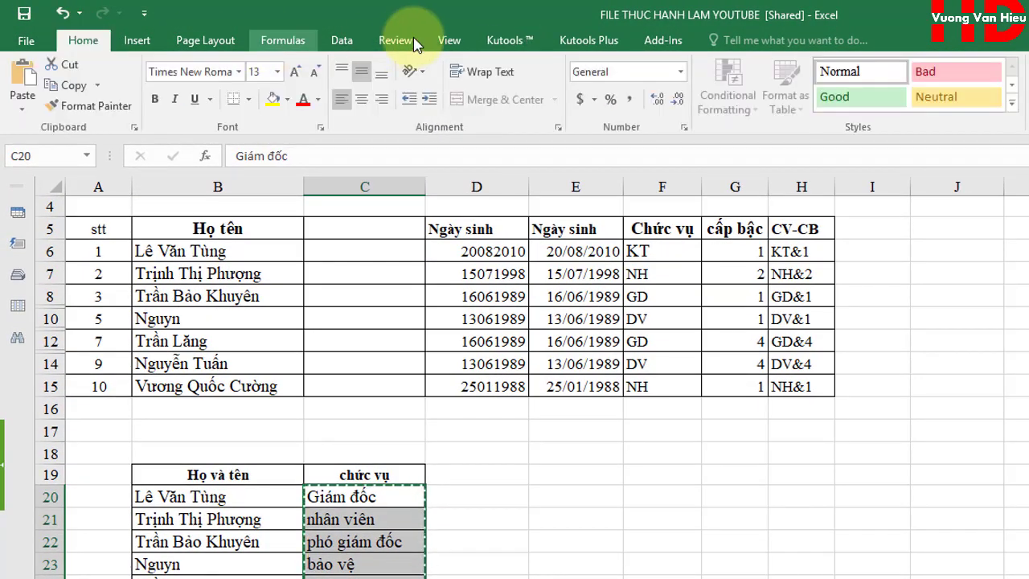
pyautogui.click(512, 43)
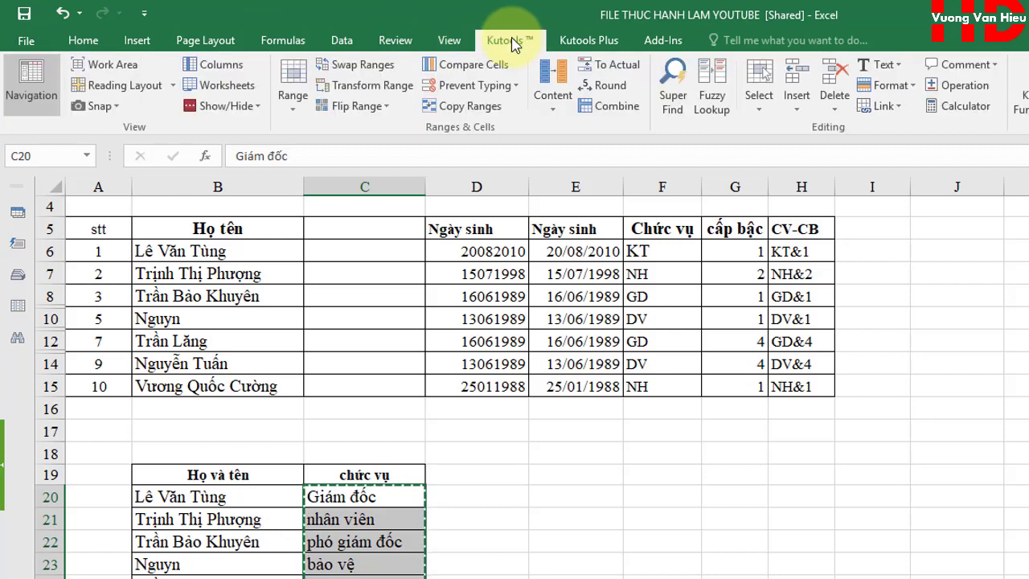
pyautogui.click(294, 111)
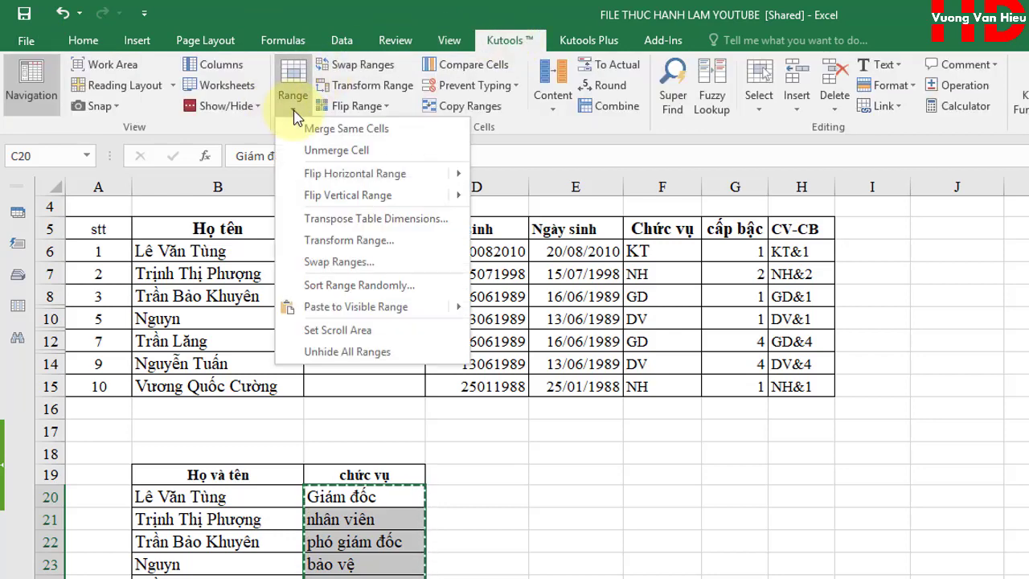
pyautogui.moveTo(330, 310)
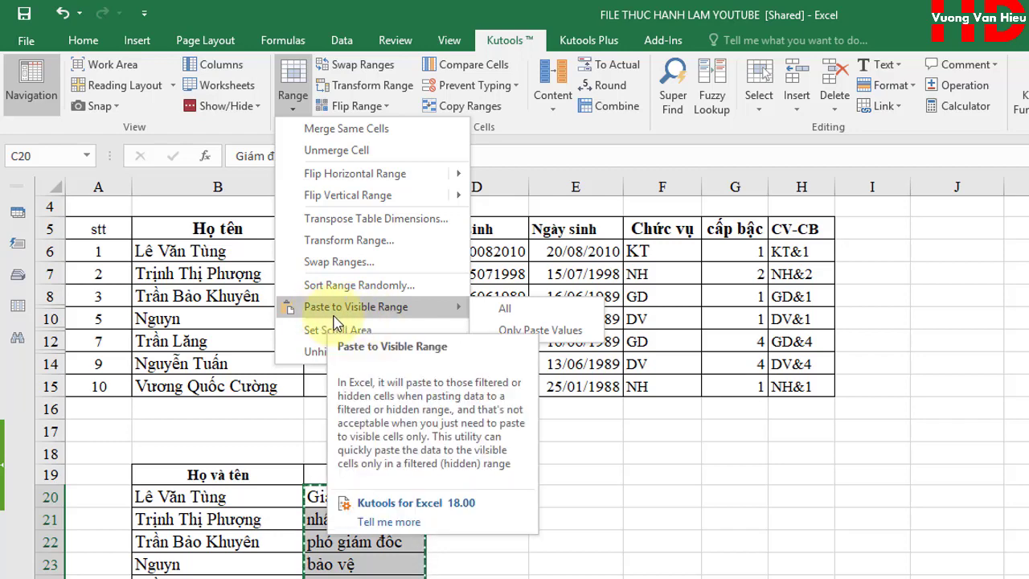
pyautogui.click(540, 313)
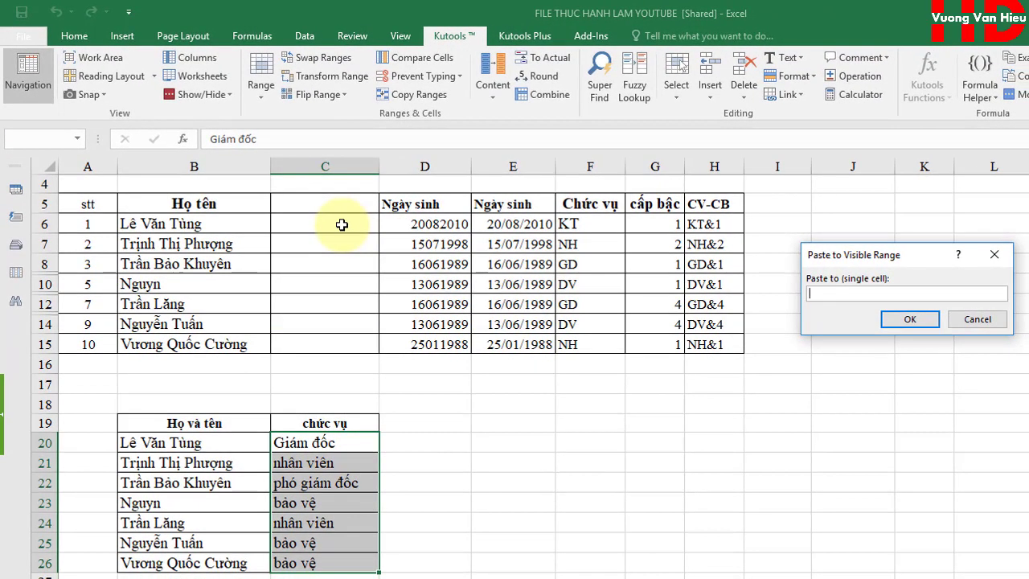
# Paste the job titles into visible cells from $C$6, then reselect source C20:C26.
pyautogui.scroll(1, 340, 230)
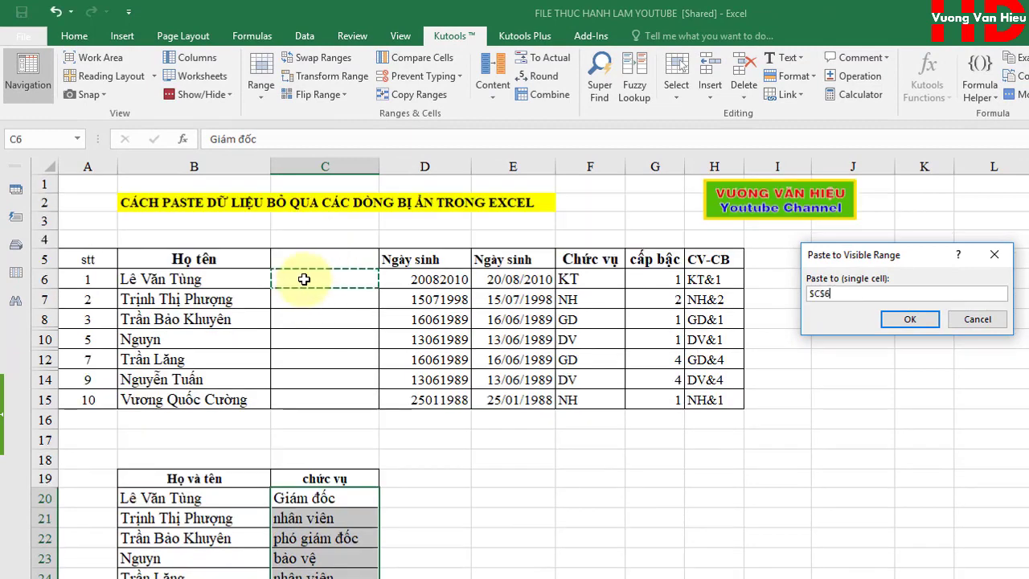
pyautogui.click(909, 320)
pyautogui.scroll(-2, 682, 482)
pyautogui.click(563, 484)
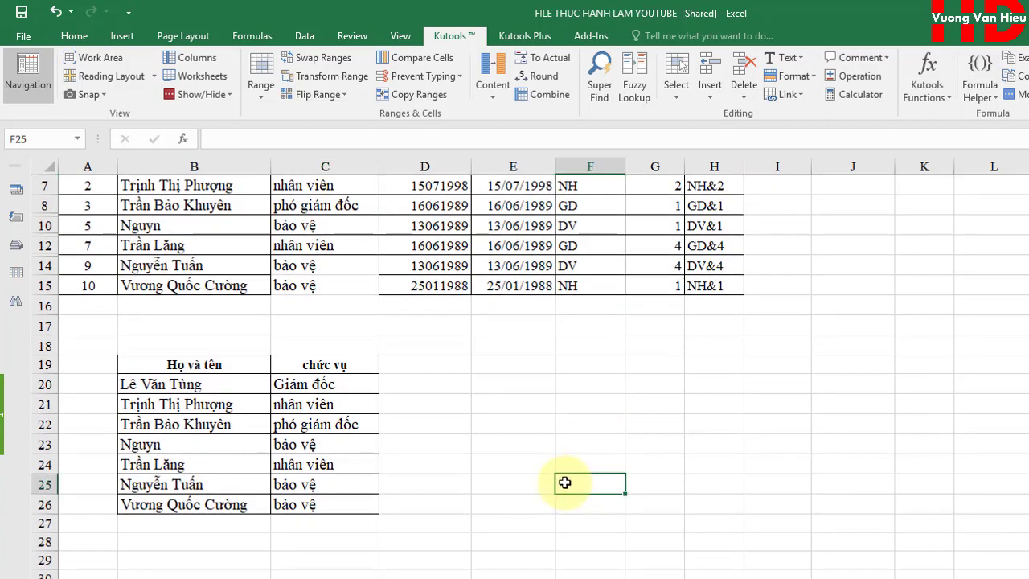
pyautogui.scroll(1, 562, 485)
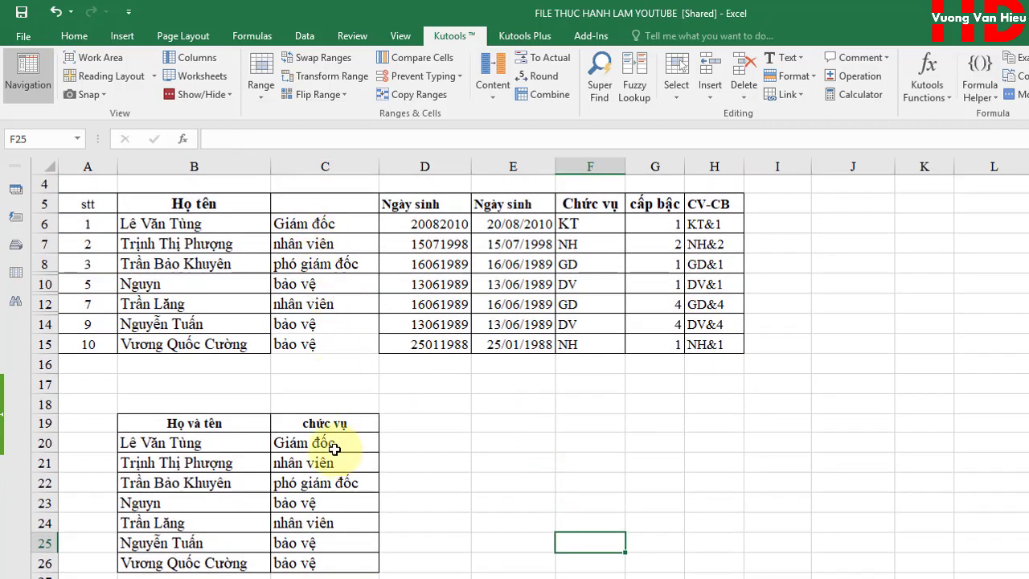
pyautogui.moveTo(334, 443); pyautogui.dragTo(326, 563)
# Unhide rows 9, 11 and 13 by unhiding the row 8–15 selection.
pyautogui.moveTo(325, 224); pyautogui.dragTo(322, 344)
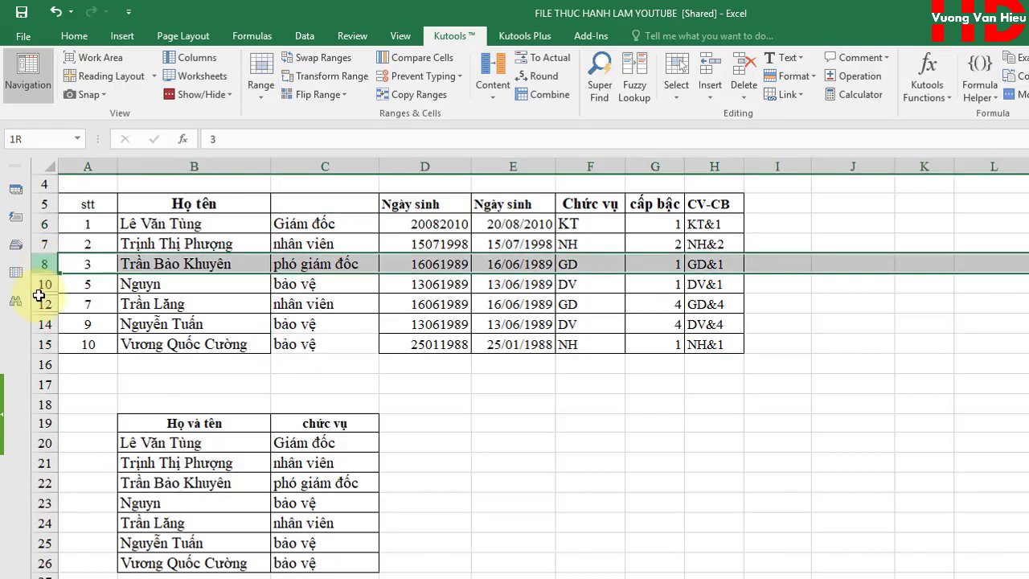
pyautogui.moveTo(39, 264); pyautogui.dragTo(41, 344)
pyautogui.rightClick(41, 325)
pyautogui.click(78, 557)
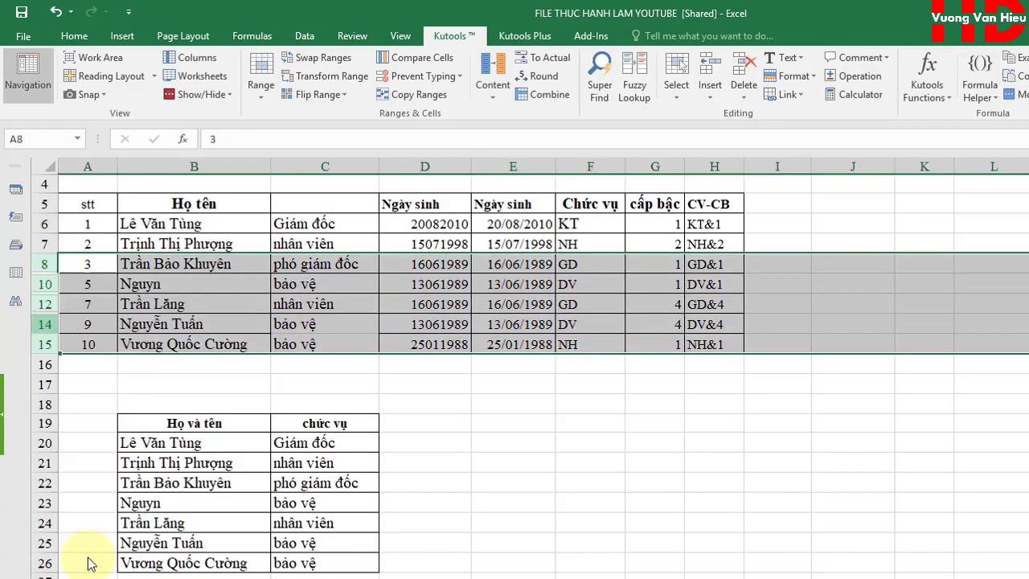
pyautogui.click(511, 502)
# Check that C9, C11 and C13 are empty while C14 holds a pasted title.
pyautogui.click(322, 281)
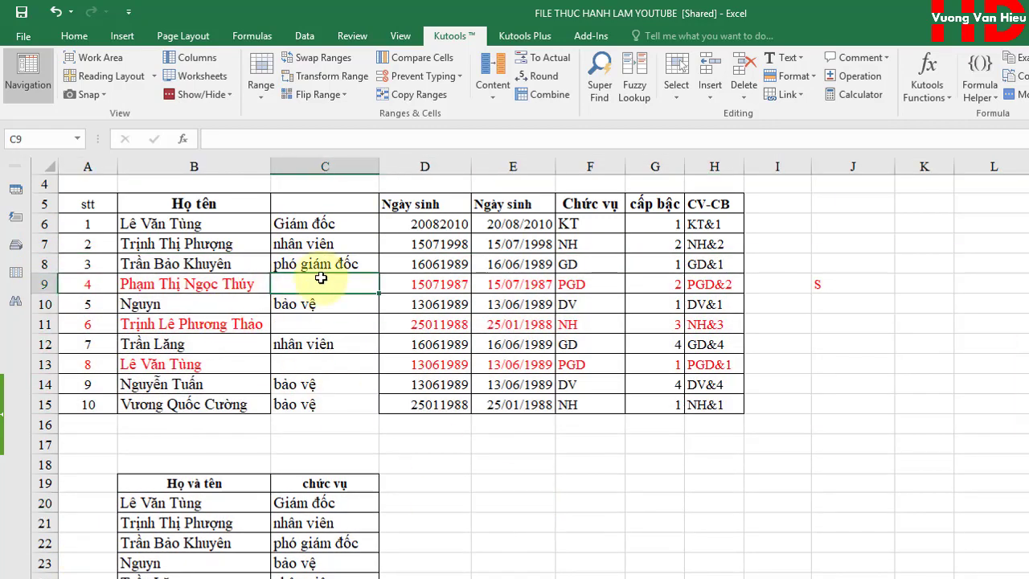
pyautogui.click(243, 288)
pyautogui.click(302, 287)
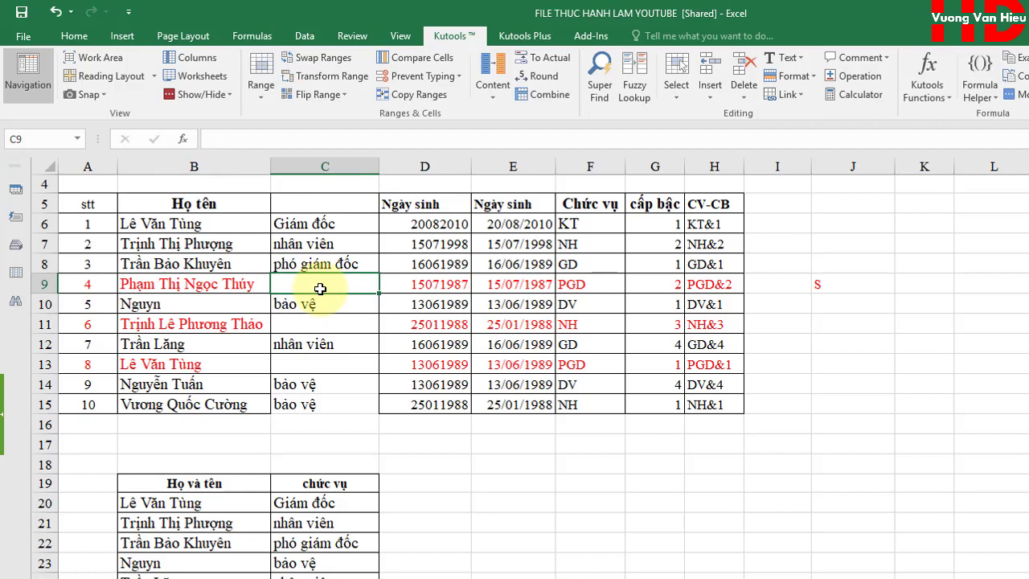
pyautogui.click(321, 325)
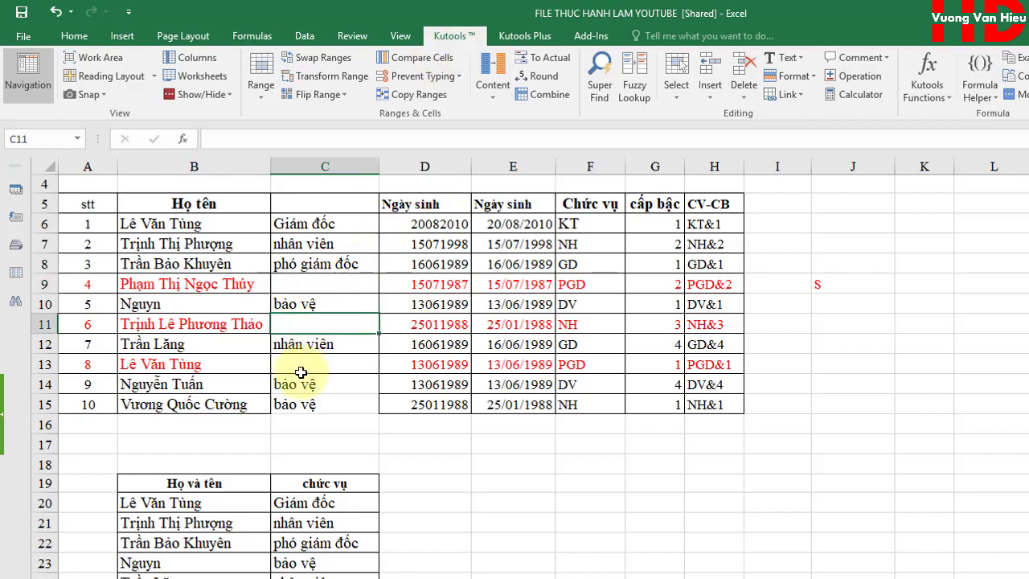
pyautogui.click(290, 384)
pyautogui.click(309, 285)
pyautogui.click(308, 364)
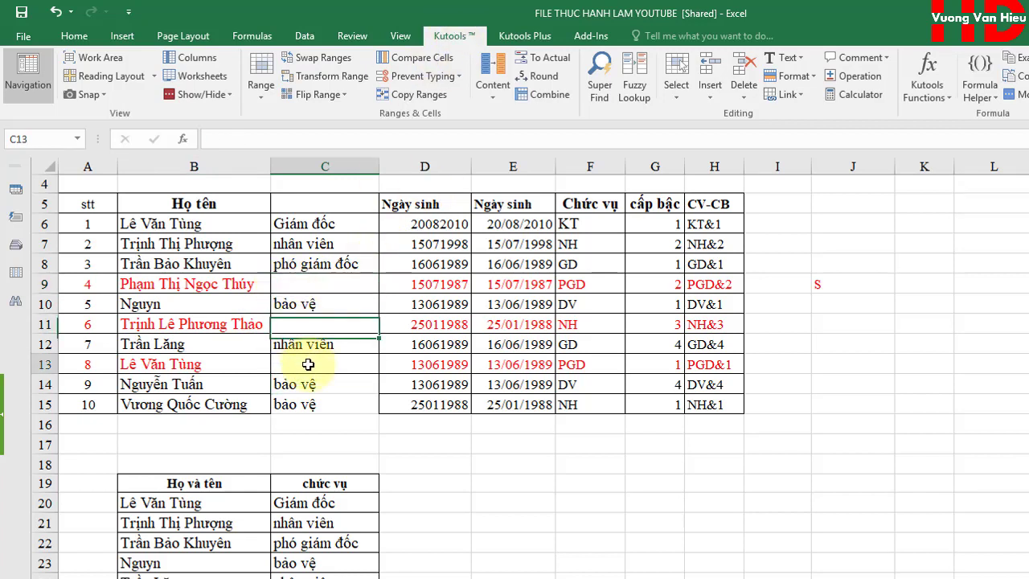
pyautogui.scroll(1, 345, 404)
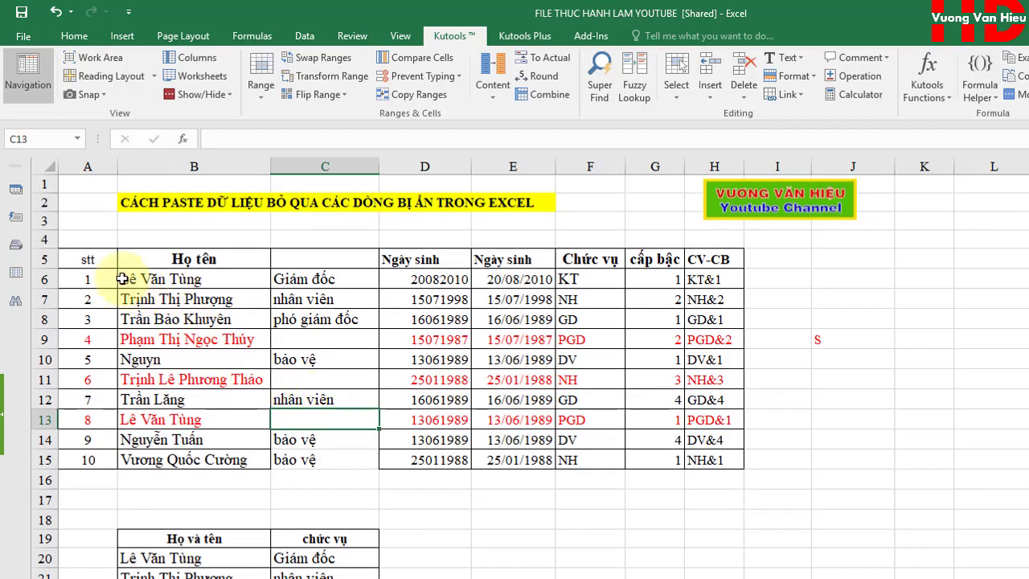
pyautogui.moveTo(89, 260); pyautogui.dragTo(717, 469)
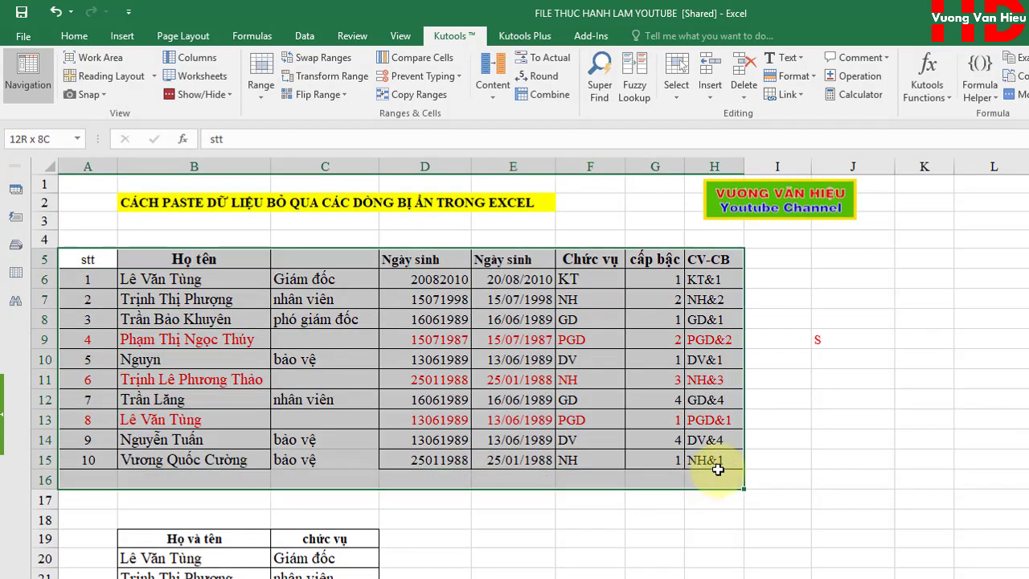
pyautogui.click(852, 419)
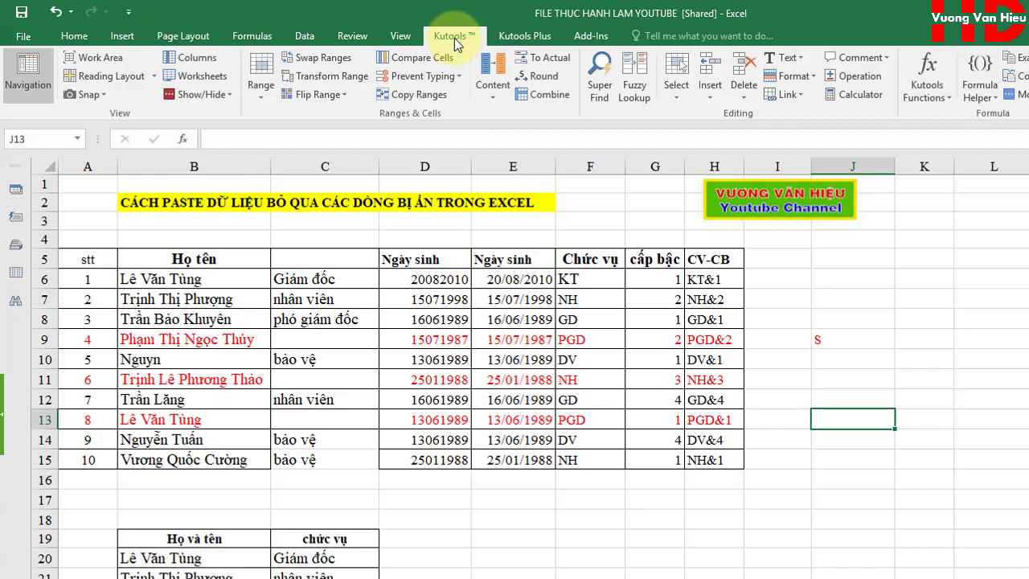
pyautogui.click(325, 419)
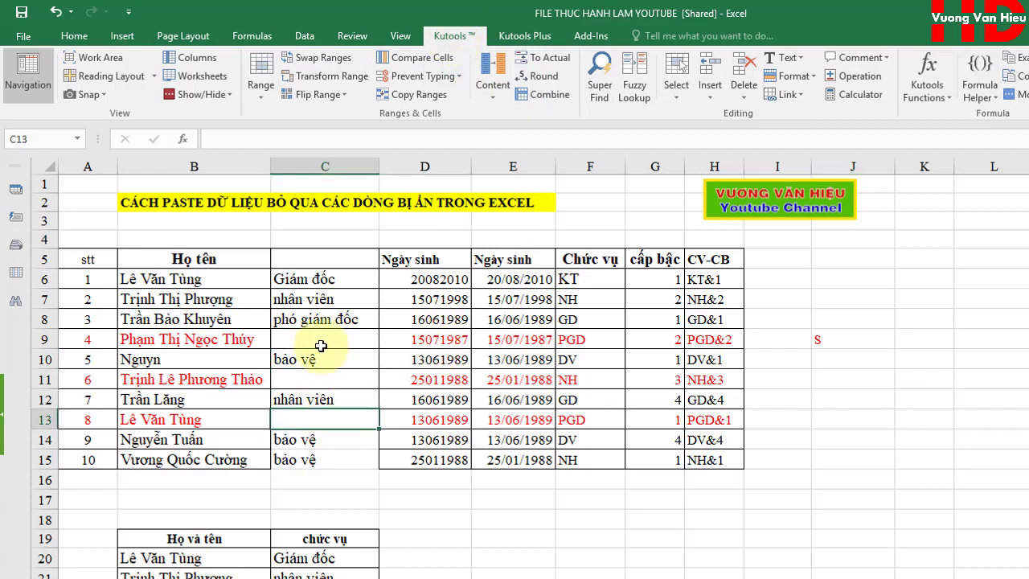
pyautogui.keyDown('ctrl'); pyautogui.click(333, 379); pyautogui.keyUp('ctrl')
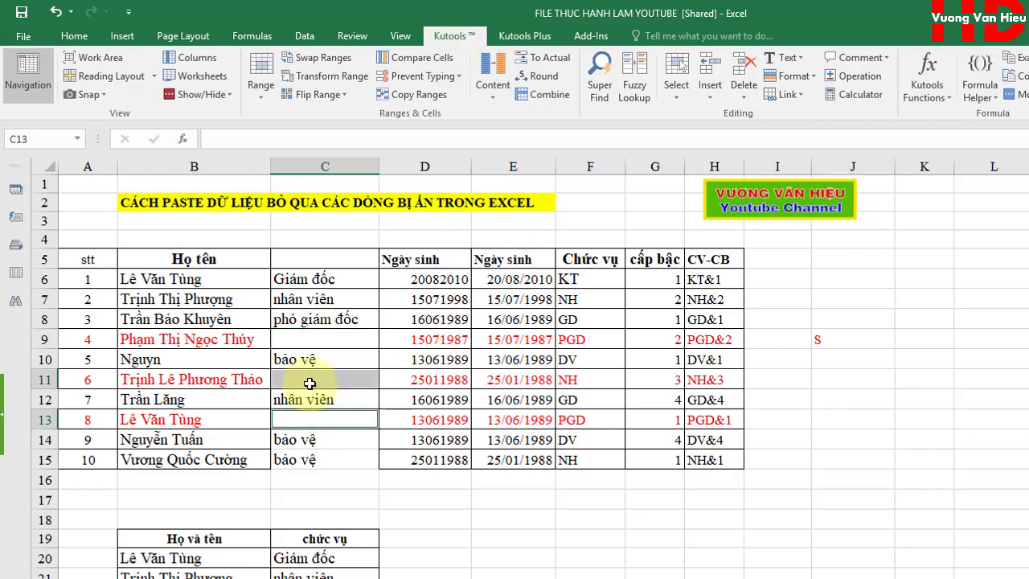
pyautogui.click(326, 339)
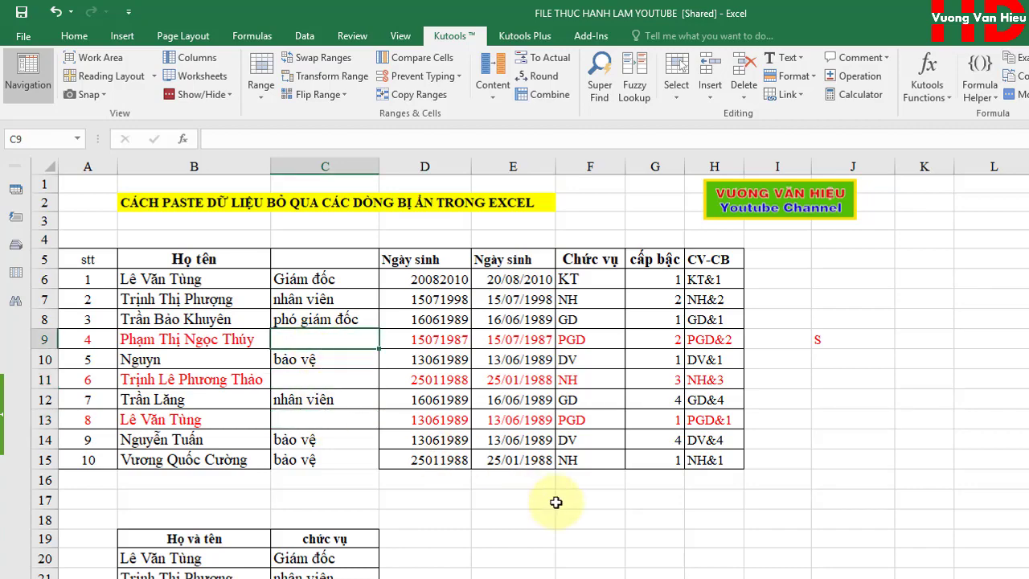
pyautogui.scroll(-2, 556, 502)
pyautogui.scroll(1, 556, 504)
pyautogui.scroll(1, 556, 504)
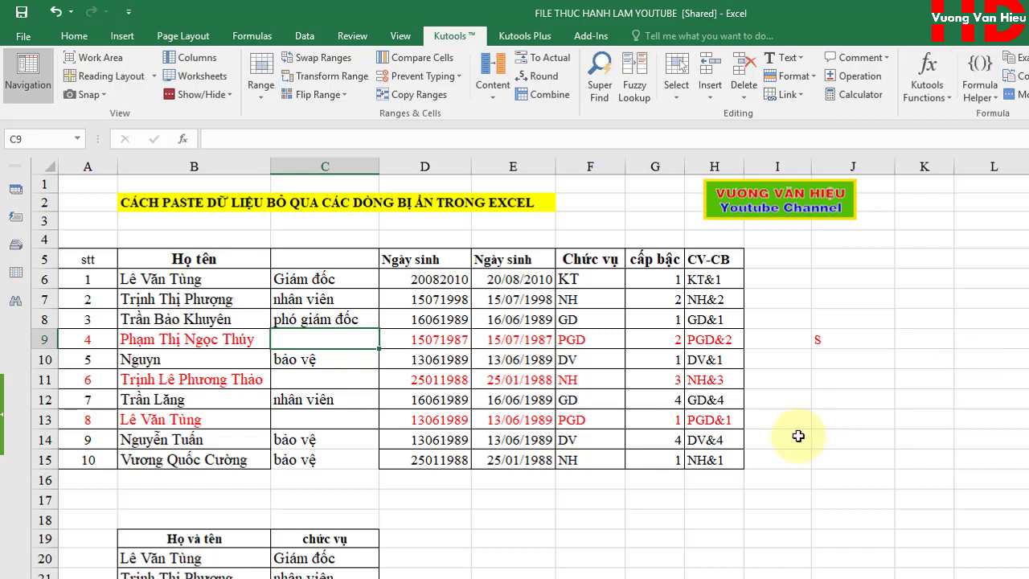
pyautogui.click(751, 460)
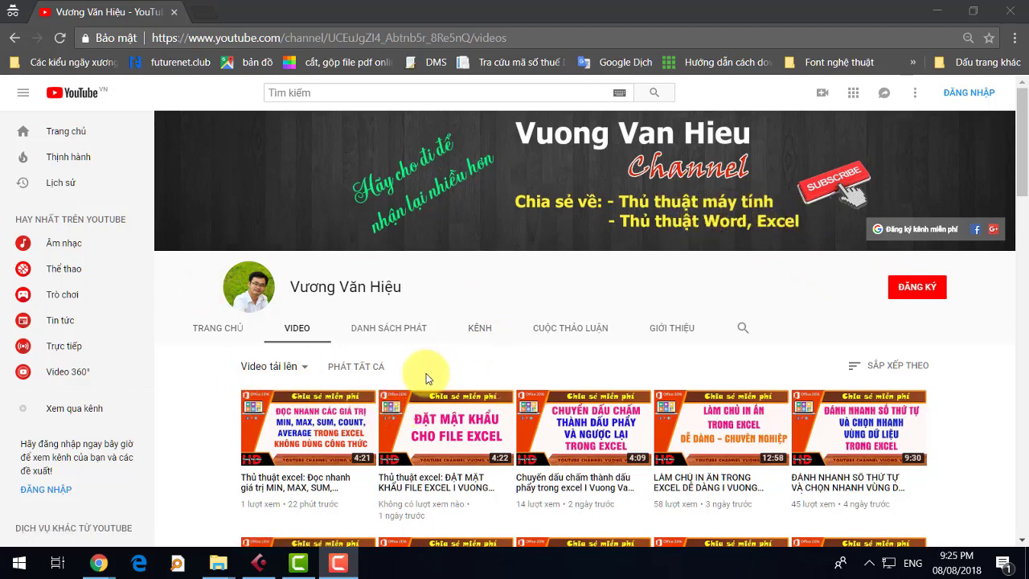
# Go to youtube.com in a new browser tab.
pyautogui.scroll(-1, 426, 373)
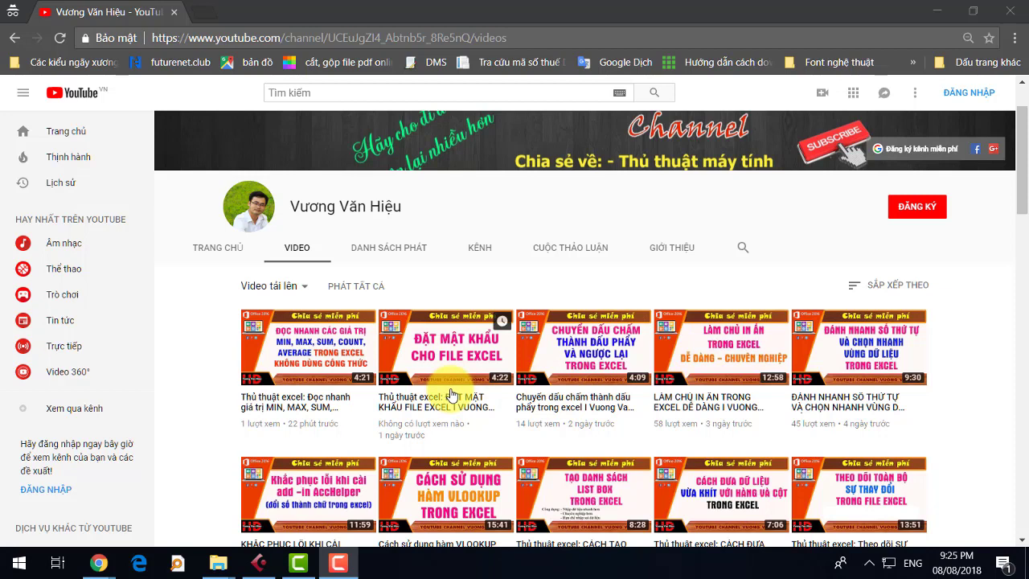
pyautogui.click(304, 23)
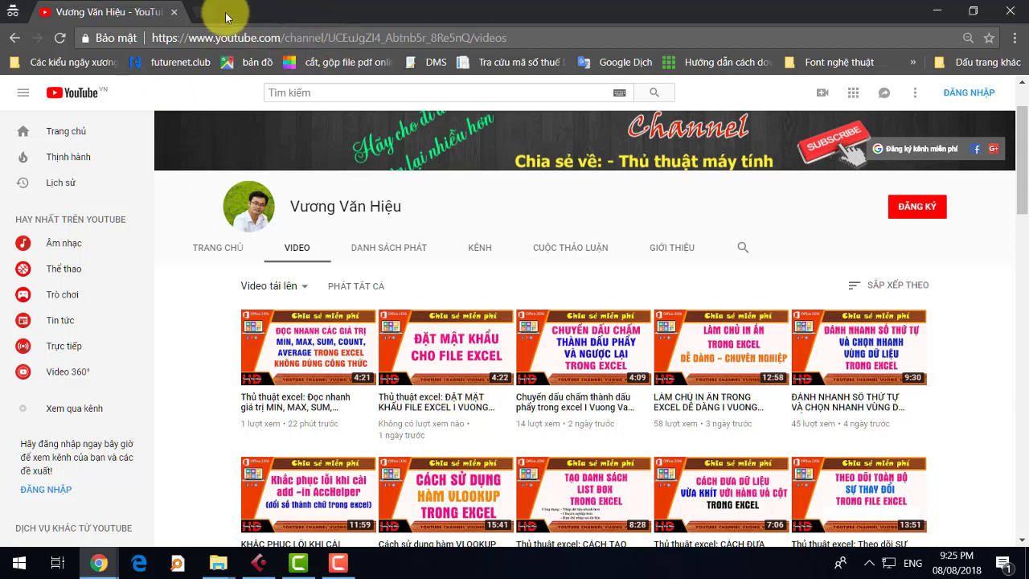
pyautogui.click(199, 12)
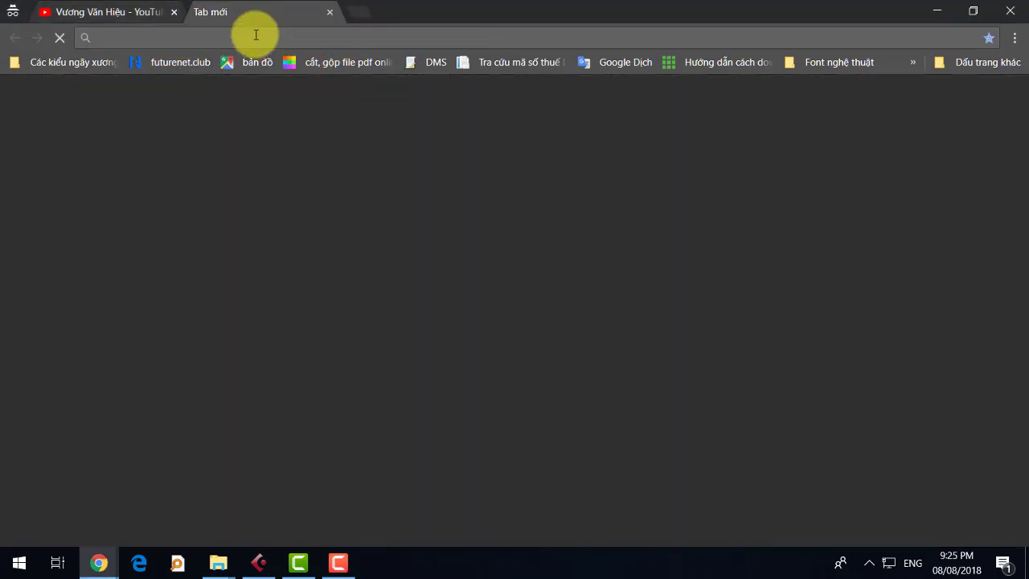
pyautogui.write('youtube.com')
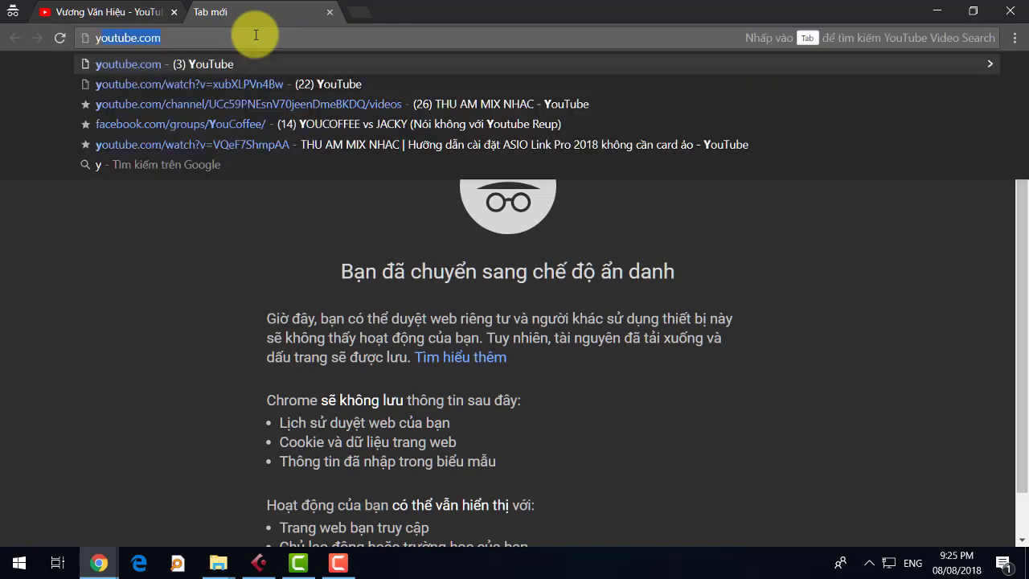
pyautogui.press('Return')
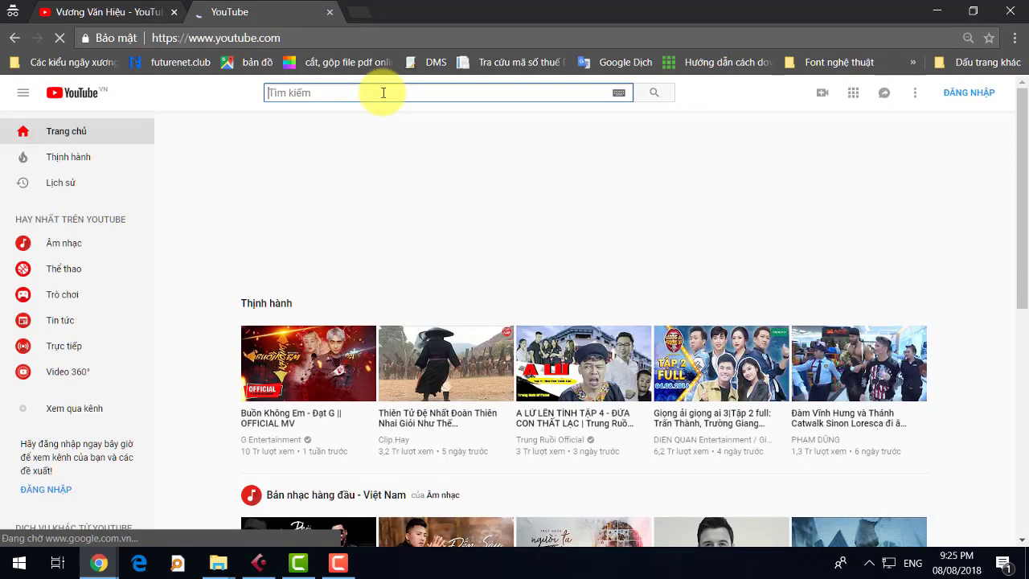
# Search YouTube for 'vuong van hieu' and open the channel from the results.
pyautogui.write('vuong vam')
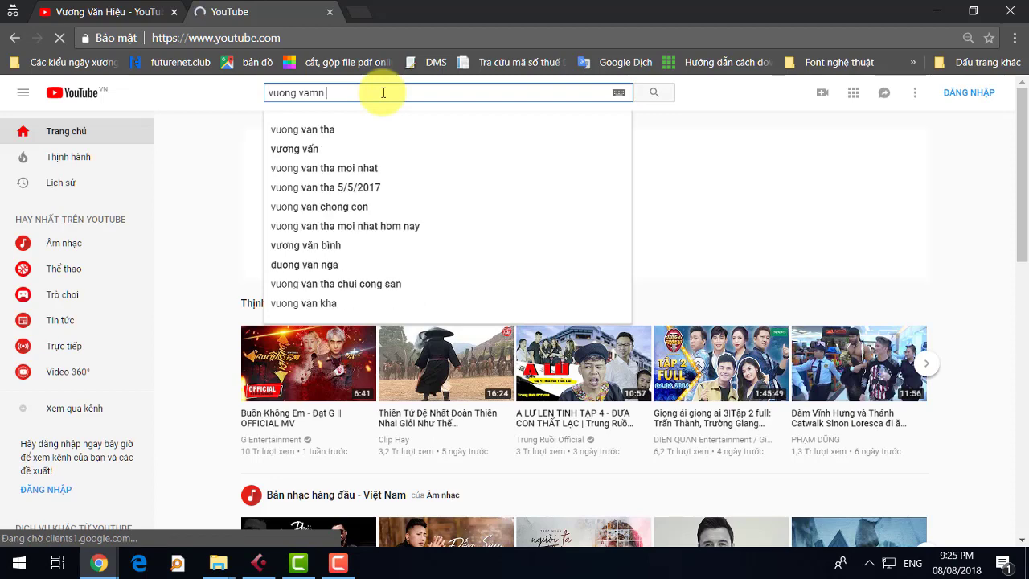
pyautogui.press('BackSpace')
pyautogui.write('m')
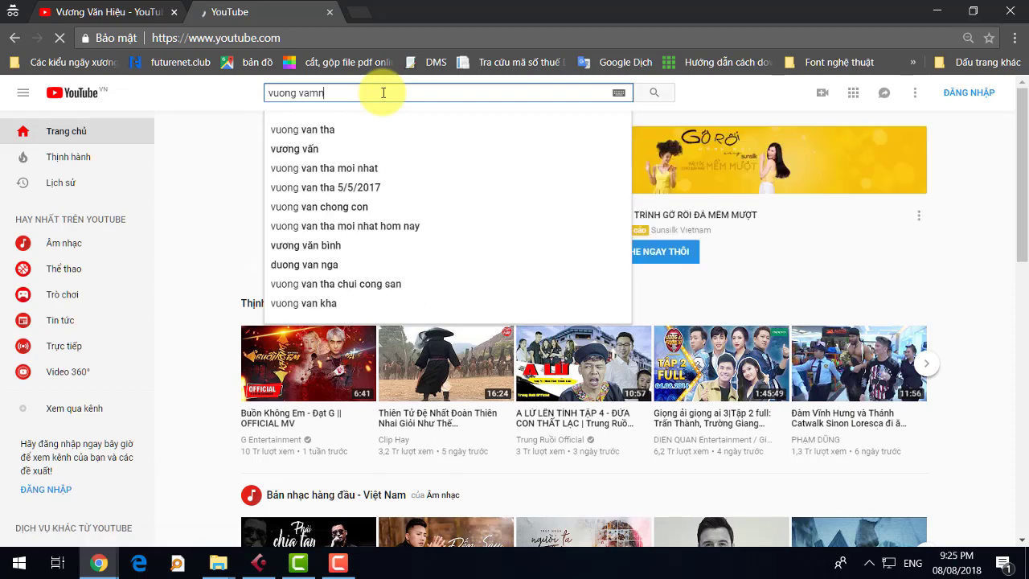
pyautogui.press('BackSpace')
pyautogui.write('n hieu')
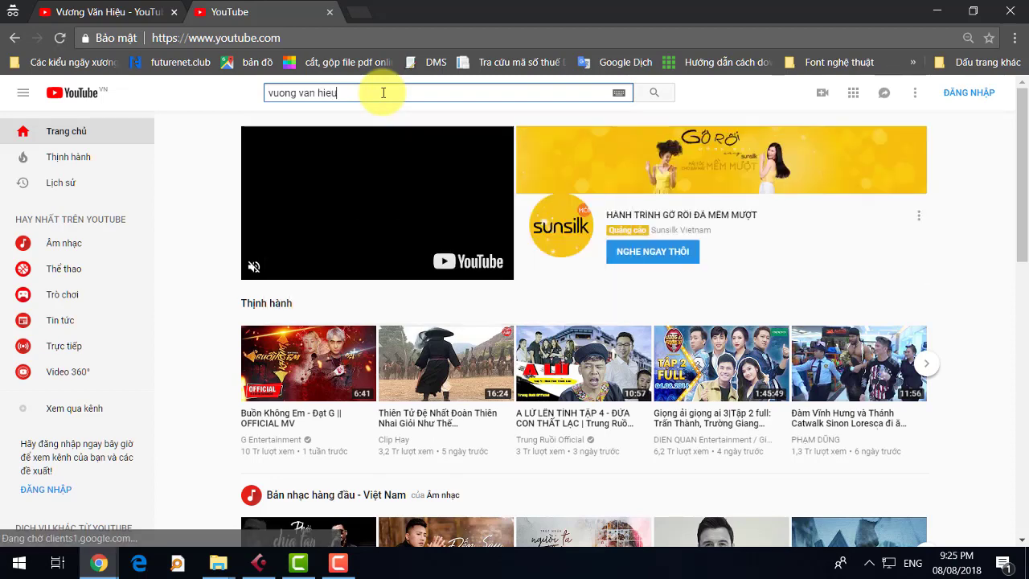
pyautogui.press('Return')
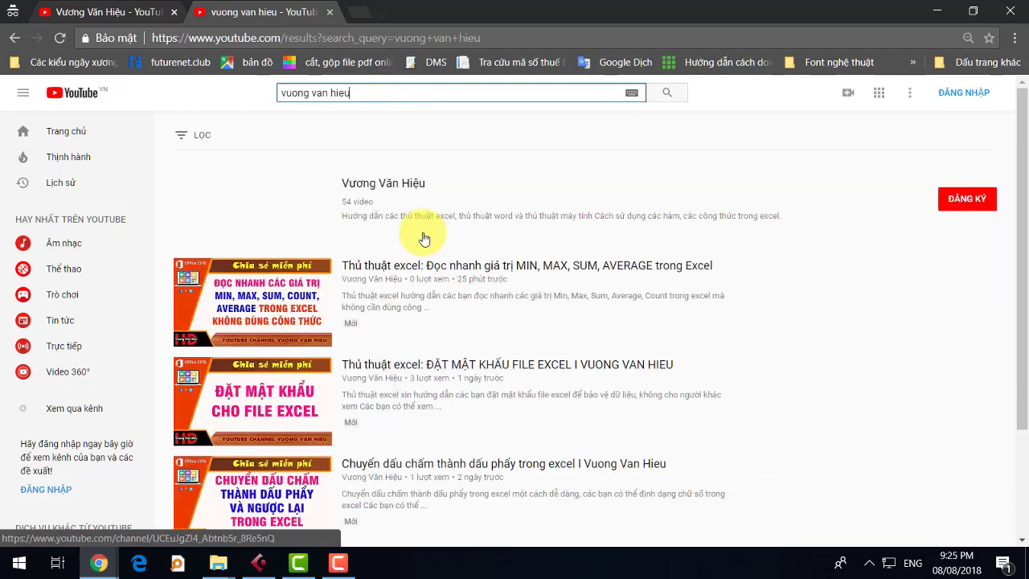
pyautogui.click(394, 186)
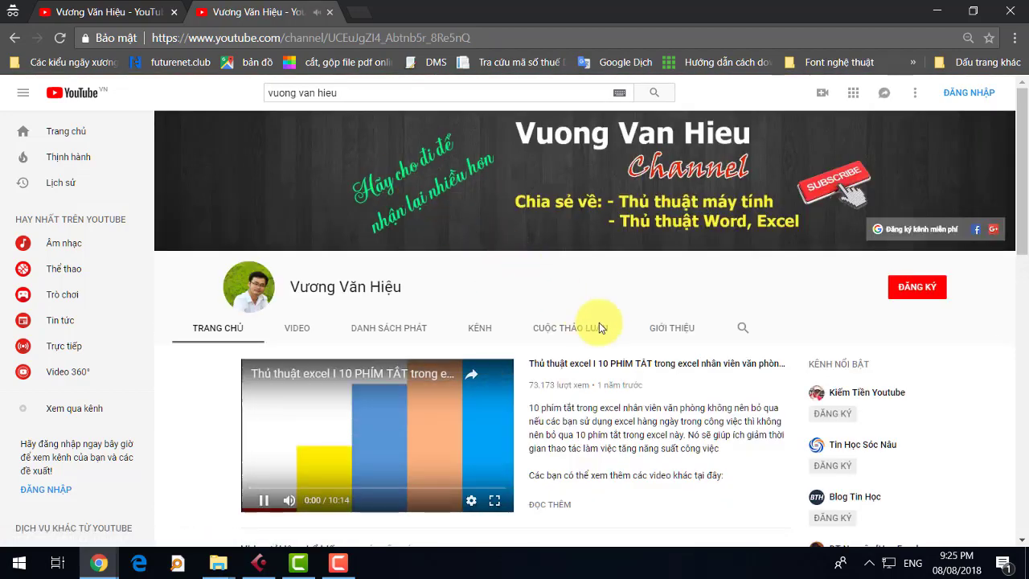
# Scroll through the channel's VIDEO grid of uploaded videos.
pyautogui.scroll(-1, 599, 327)
pyautogui.scroll(-1, 570, 344)
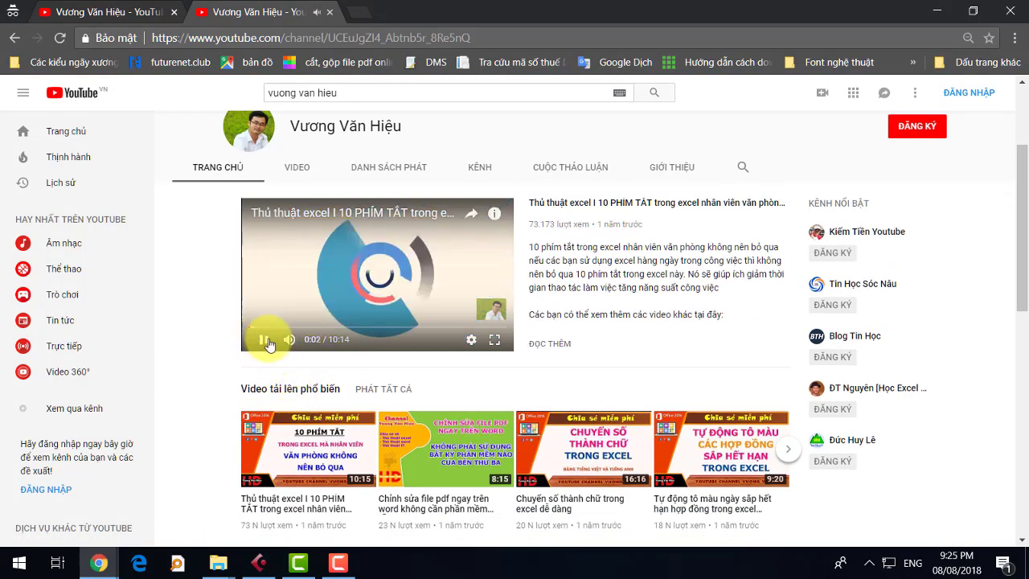
pyautogui.scroll(-4, 528, 361)
pyautogui.scroll(-3, 528, 361)
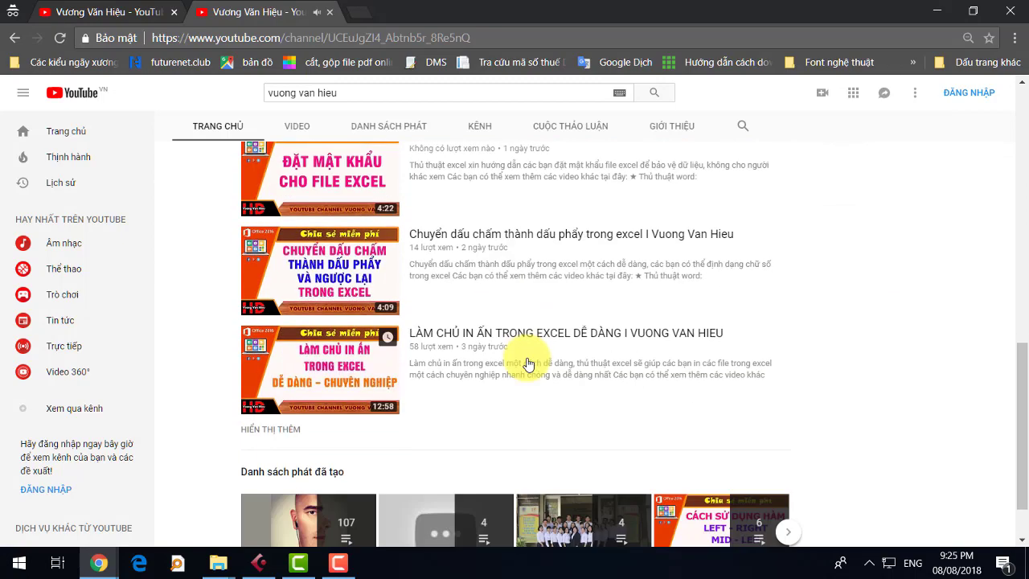
pyautogui.scroll(3, 528, 361)
pyautogui.scroll(4, 523, 360)
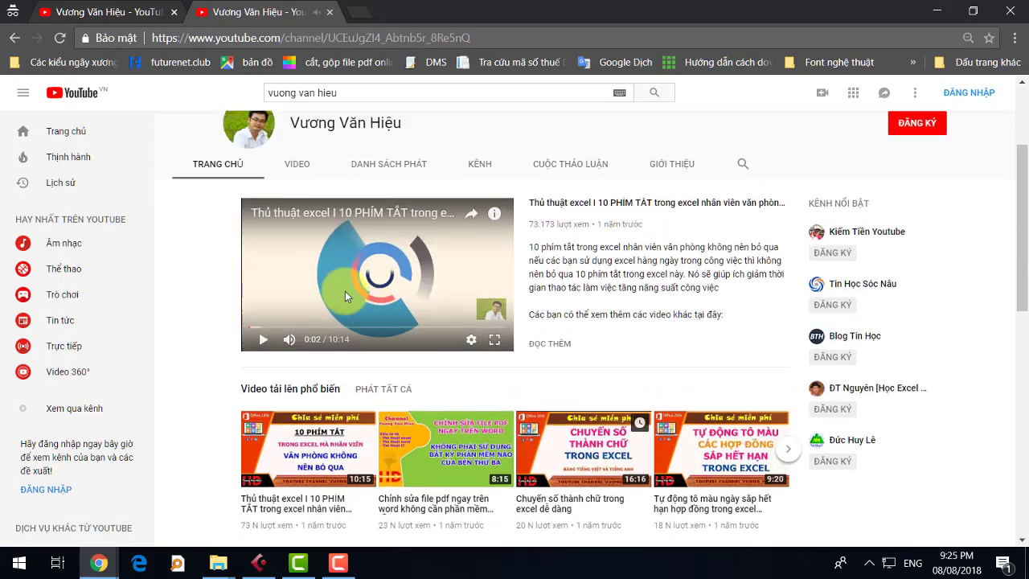
pyautogui.click(296, 174)
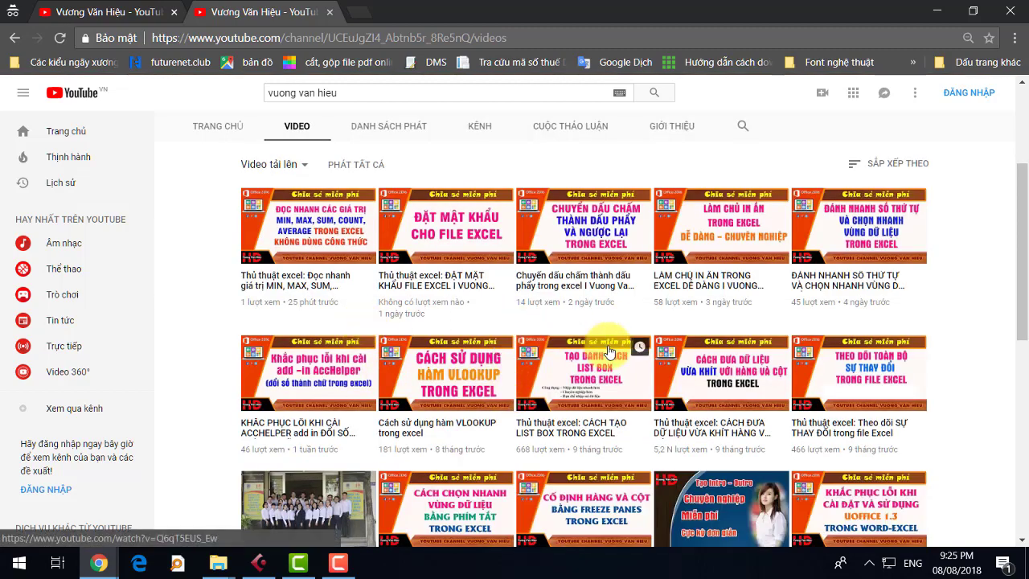
pyautogui.scroll(-1, 563, 366)
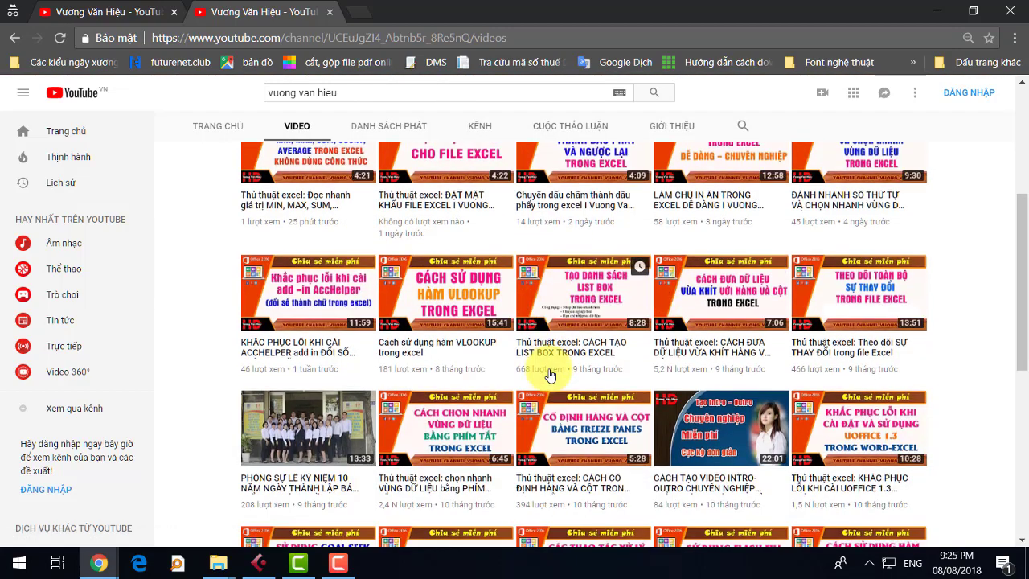
pyautogui.scroll(-1, 547, 373)
pyautogui.scroll(-1, 547, 374)
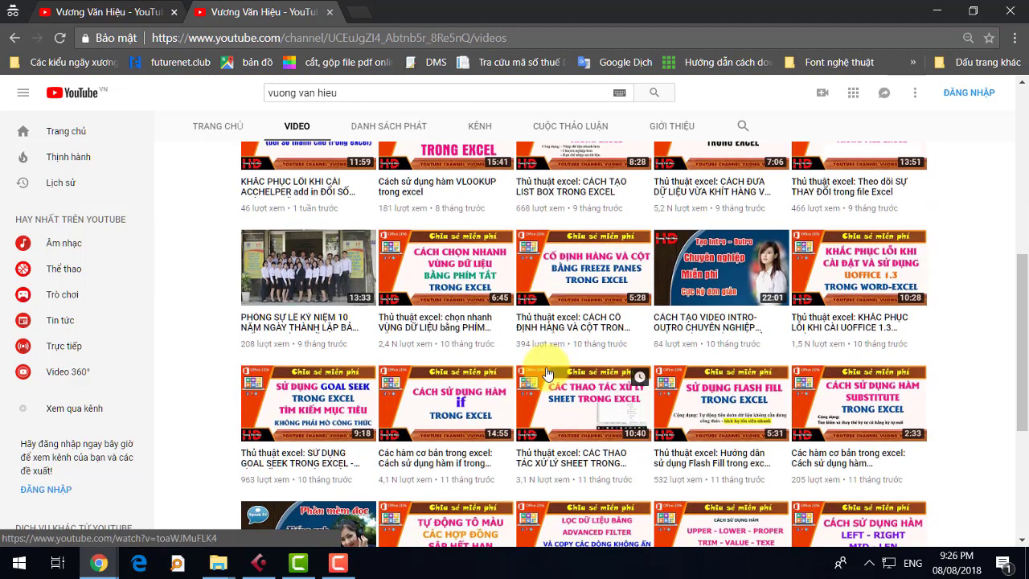
pyautogui.scroll(-1, 450, 390)
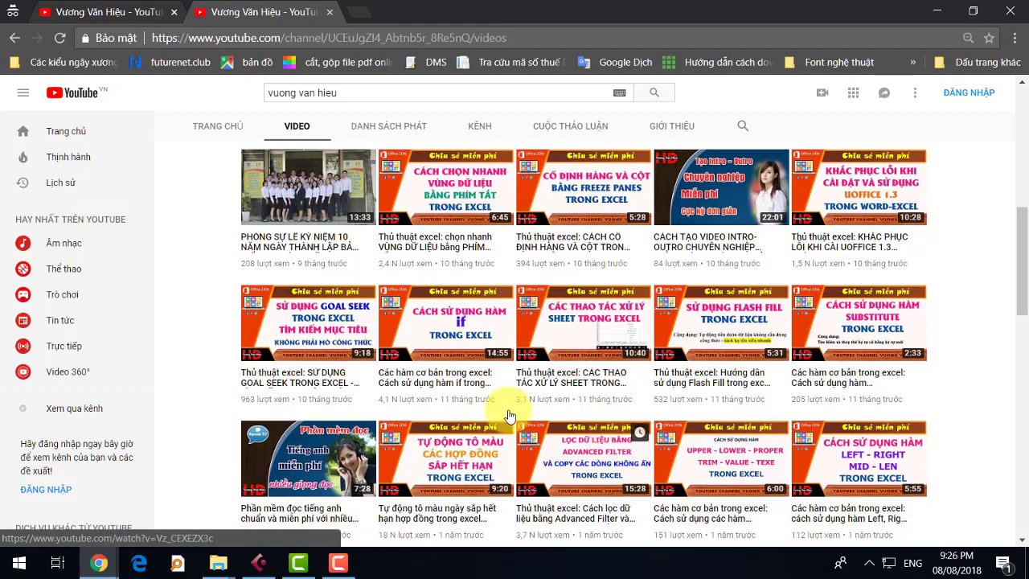
pyautogui.scroll(-1, 594, 414)
pyautogui.scroll(-3, 656, 416)
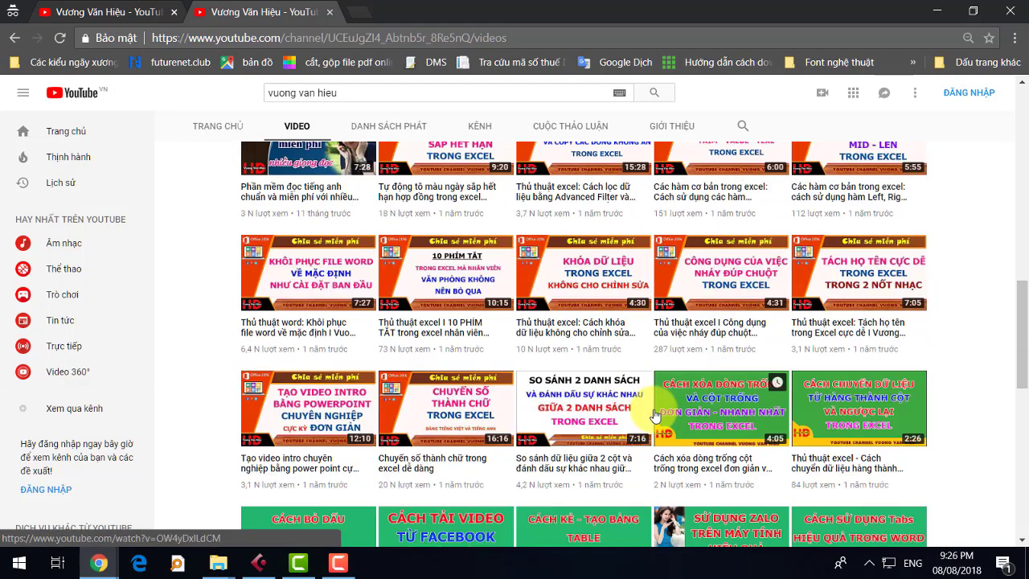
pyautogui.scroll(-2, 656, 416)
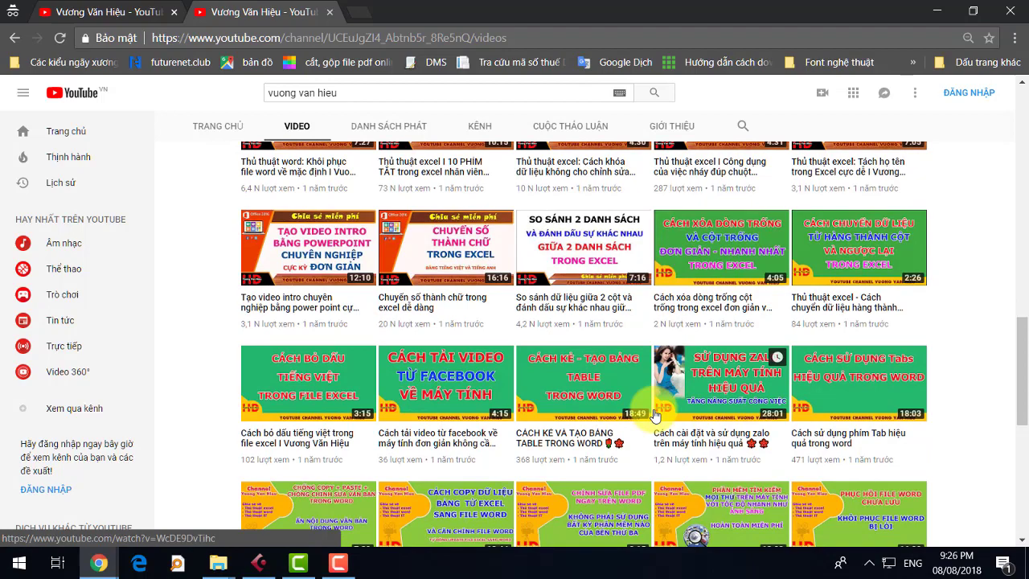
pyautogui.scroll(2, 656, 416)
pyautogui.scroll(3, 656, 416)
pyautogui.scroll(3, 414, 340)
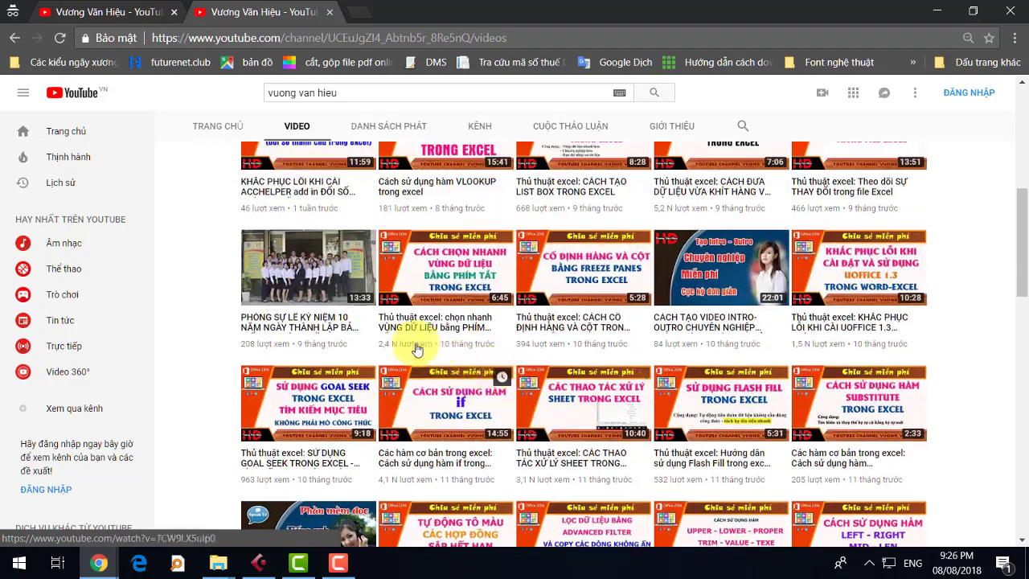
pyautogui.scroll(4, 413, 326)
# View the DANH SÁCH PHÁT playlists, return to TRANG CHỦ, and pause the featured video.
pyautogui.click(383, 213)
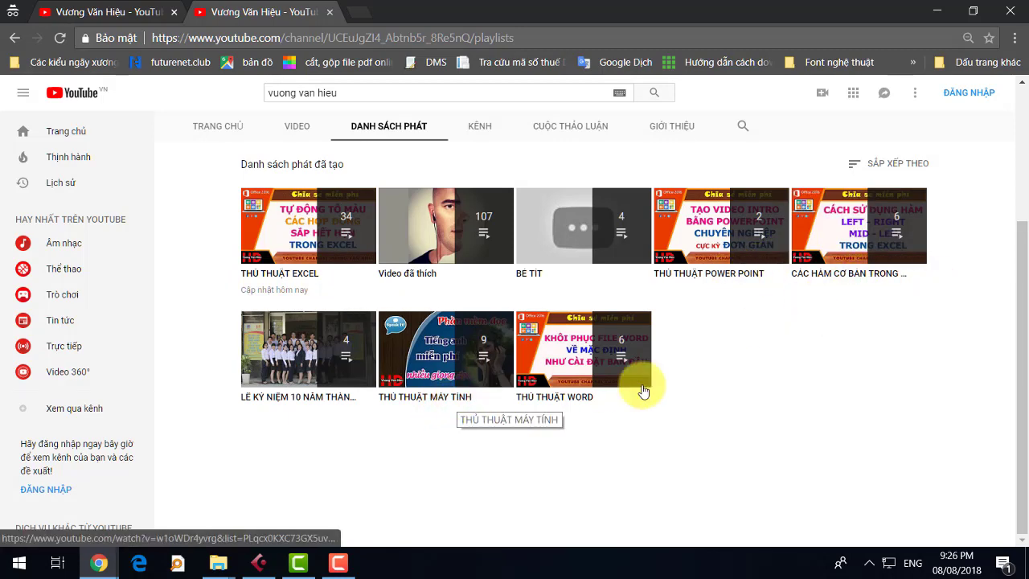
pyautogui.scroll(2, 653, 385)
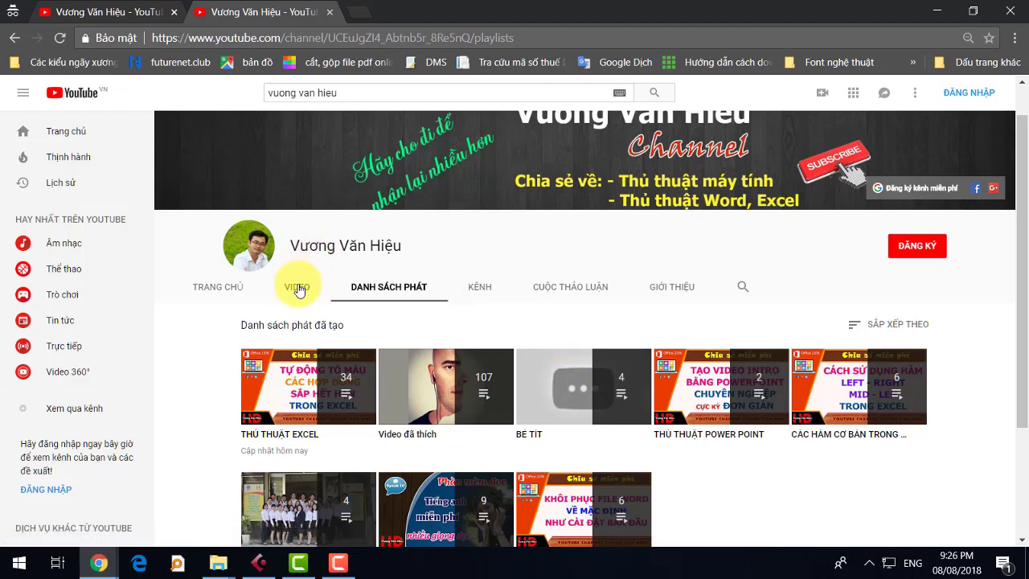
pyautogui.click(223, 291)
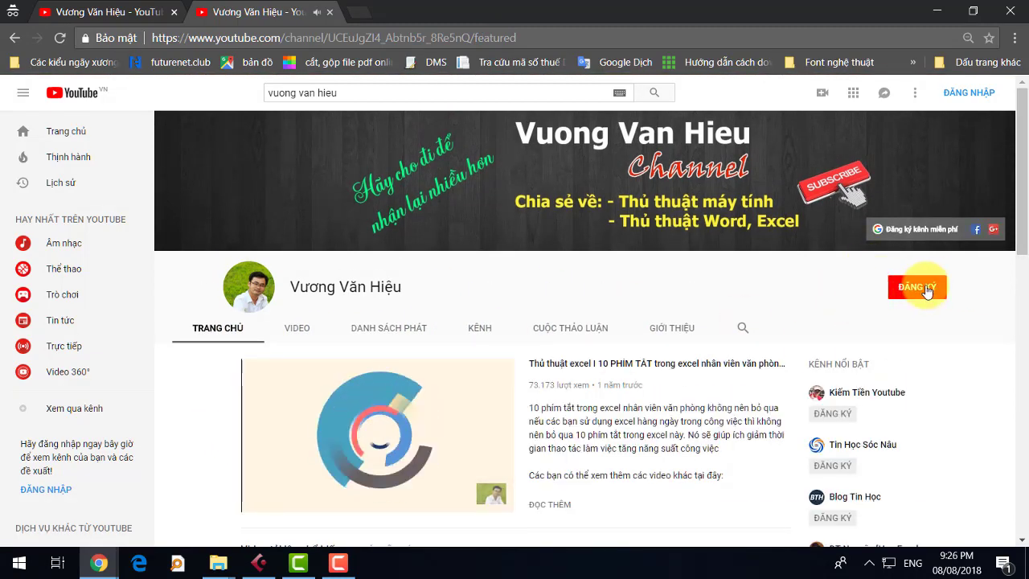
pyautogui.scroll(-2, 262, 420)
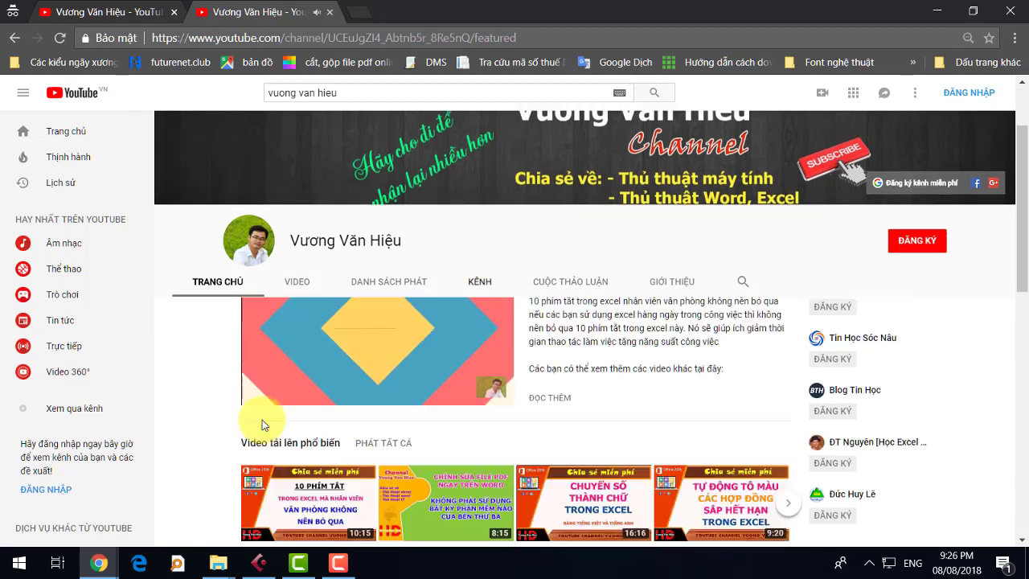
pyautogui.click(259, 344)
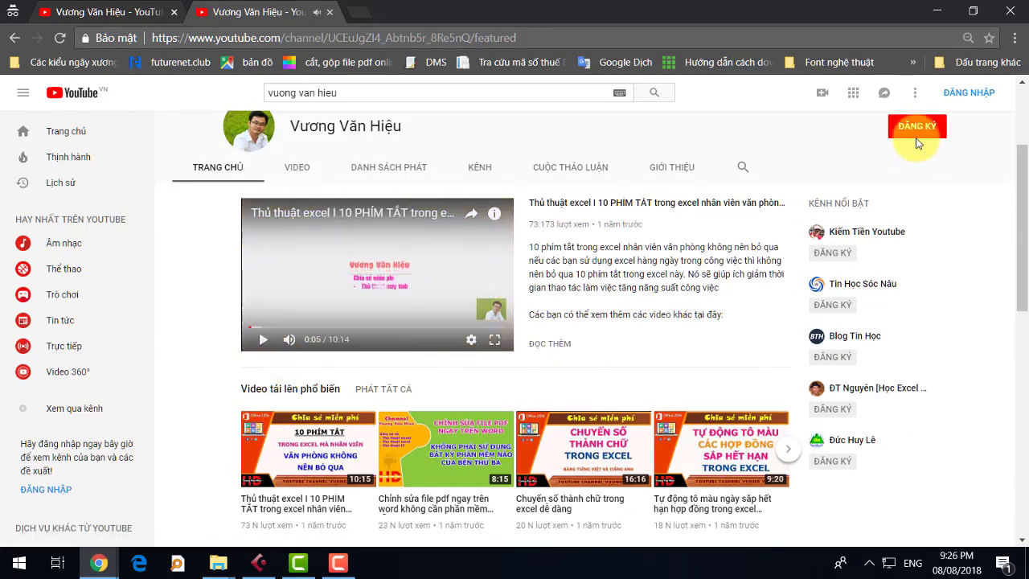
pyautogui.scroll(1, 913, 179)
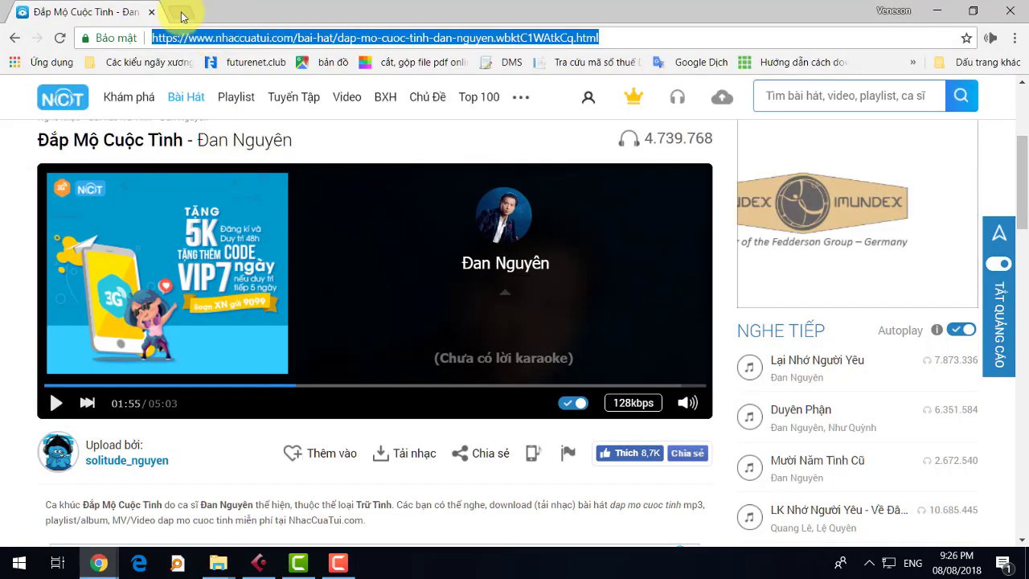
# Search Google for 'vuong van hieu' in a new tab and open the YouTube channel result.
pyautogui.click(182, 16)
pyautogui.write('vuo')
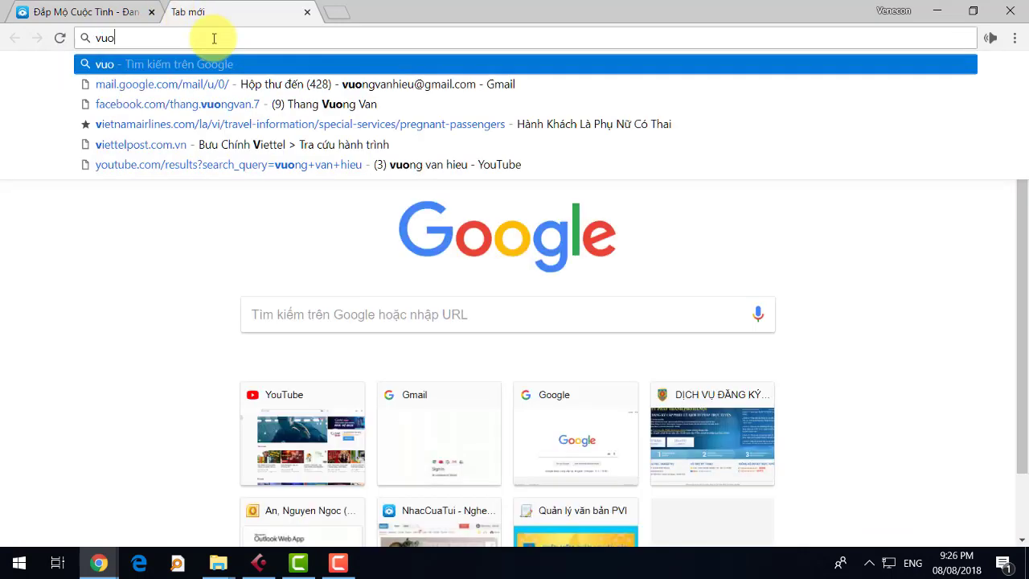
pyautogui.write('ng van hieu')
pyautogui.press('Return')
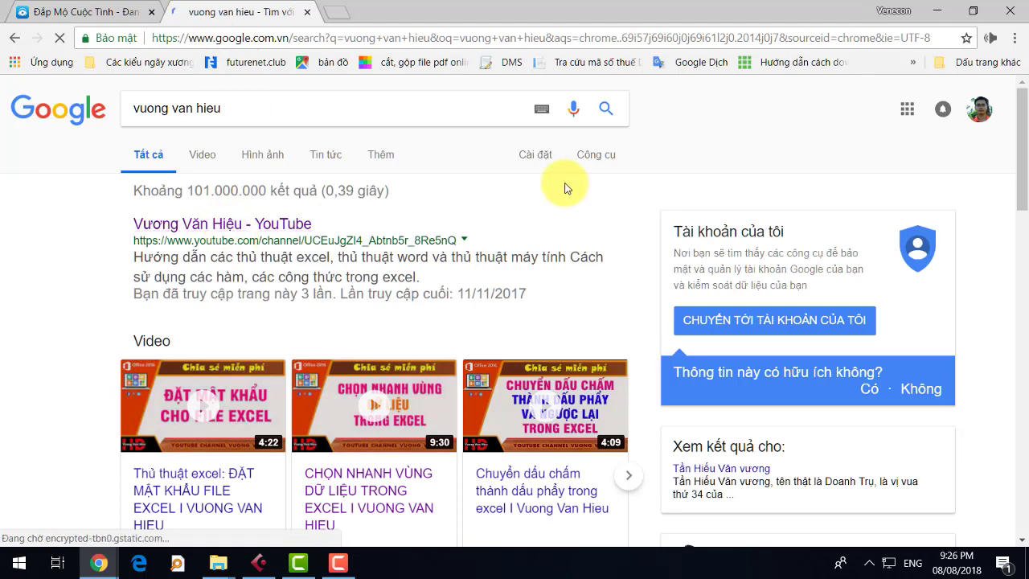
pyautogui.click(571, 38)
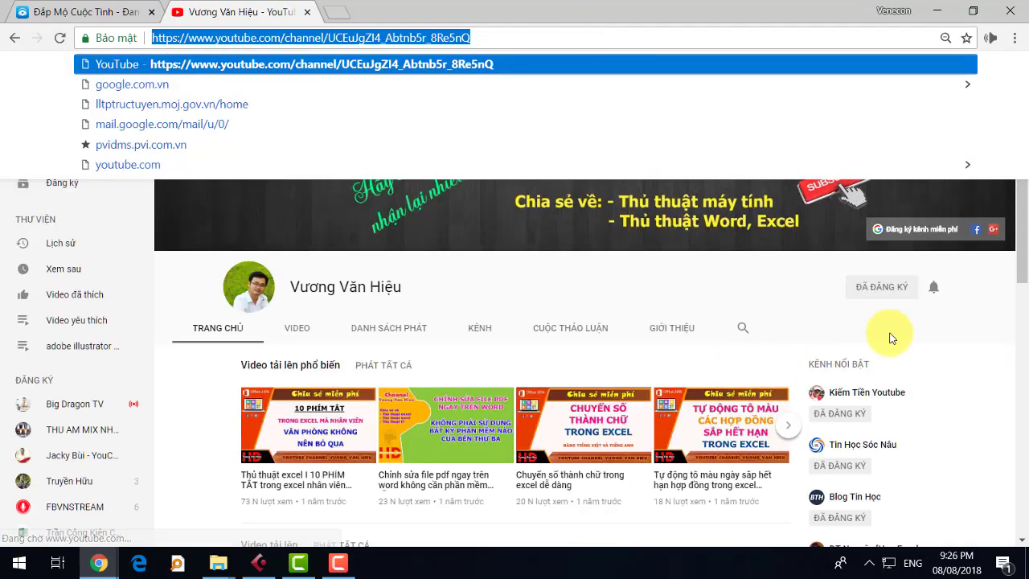
pyautogui.click(975, 339)
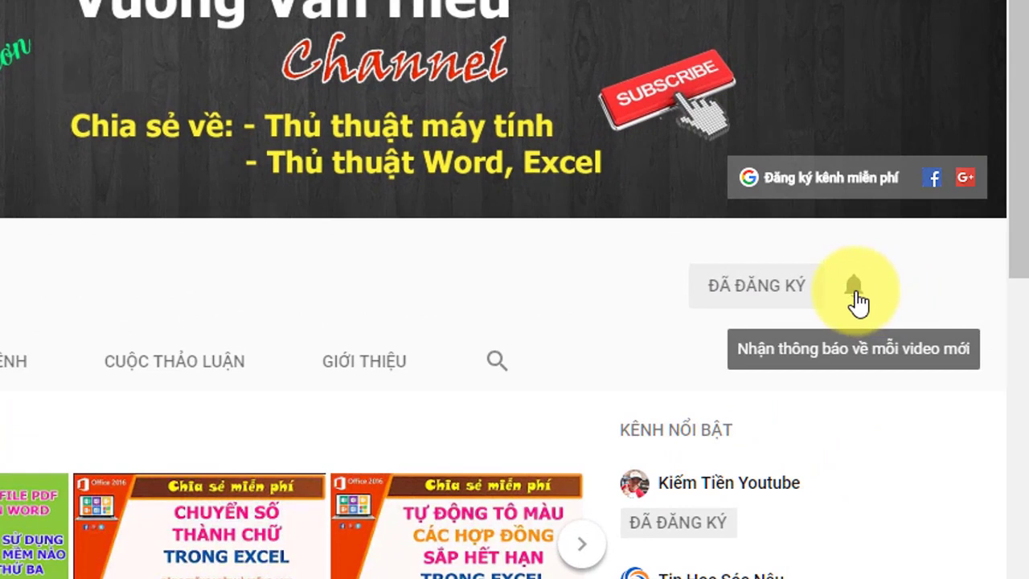
# Turn on notifications for every new video from the subscribed channel.
pyautogui.click(851, 292)
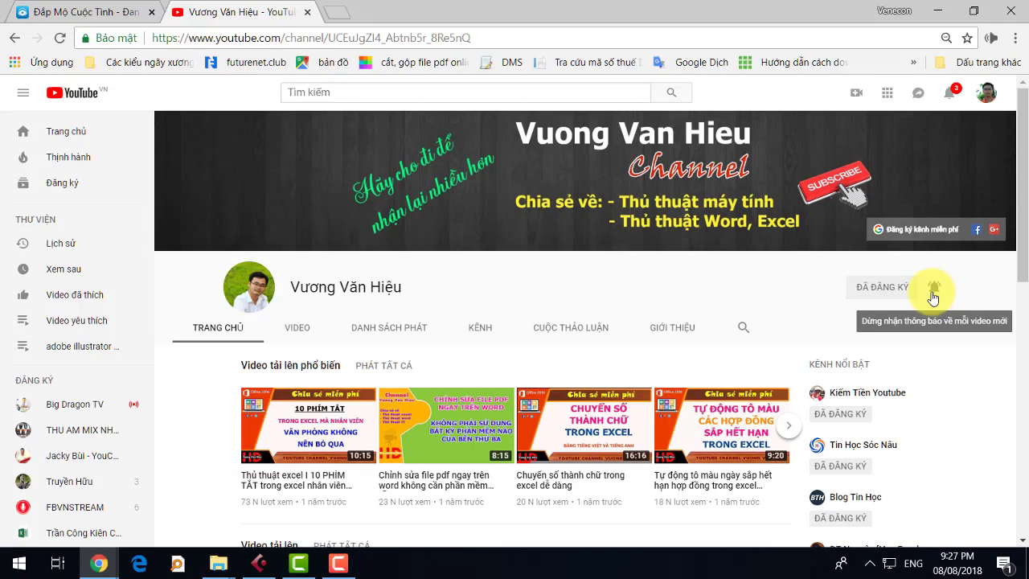
pyautogui.scroll(-1, 620, 333)
pyautogui.scroll(1, 625, 333)
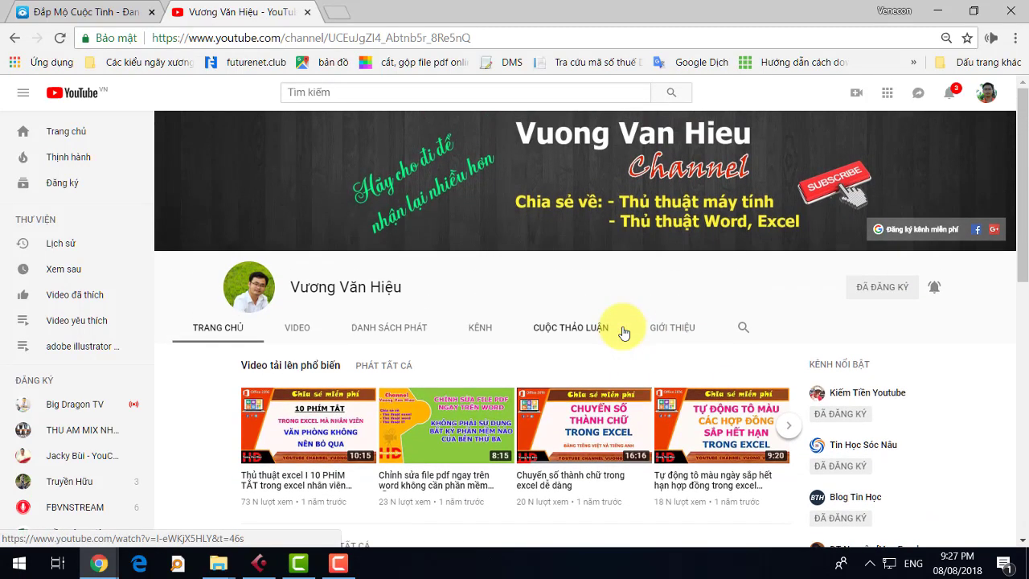